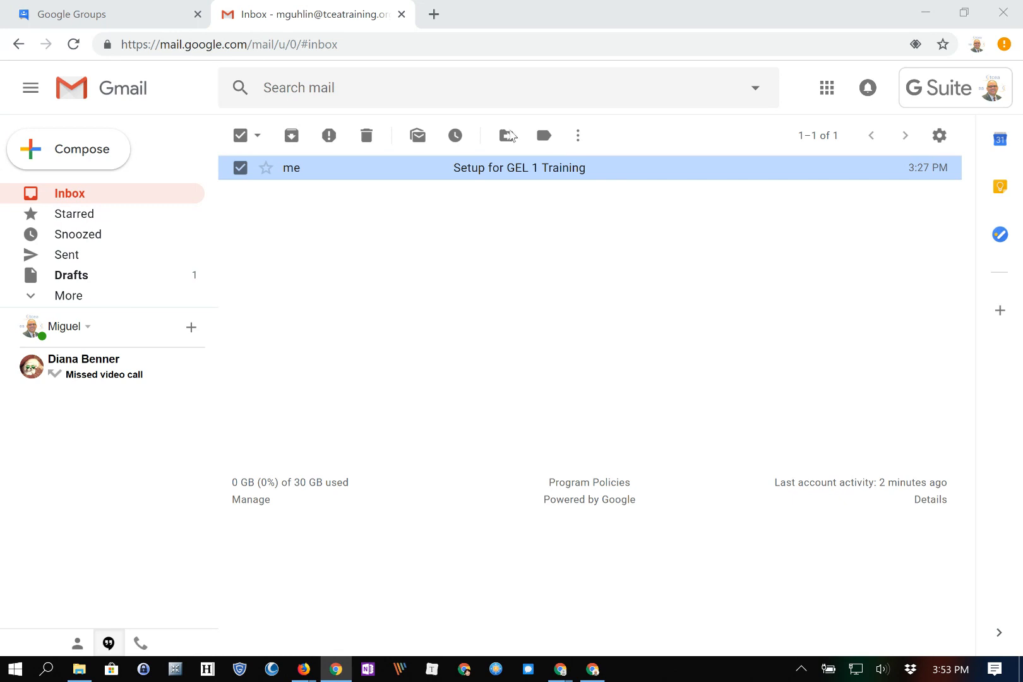
Step: Open Google Groups from the expanded list of Google apps in the mailbox
left_click(826, 88)
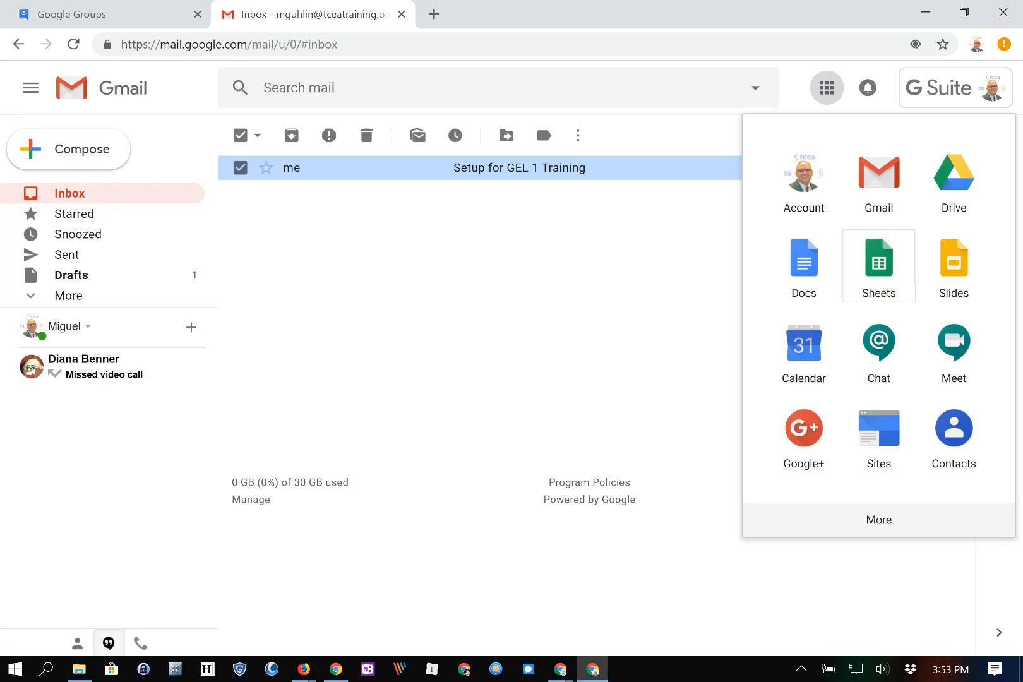
left_click(878, 520)
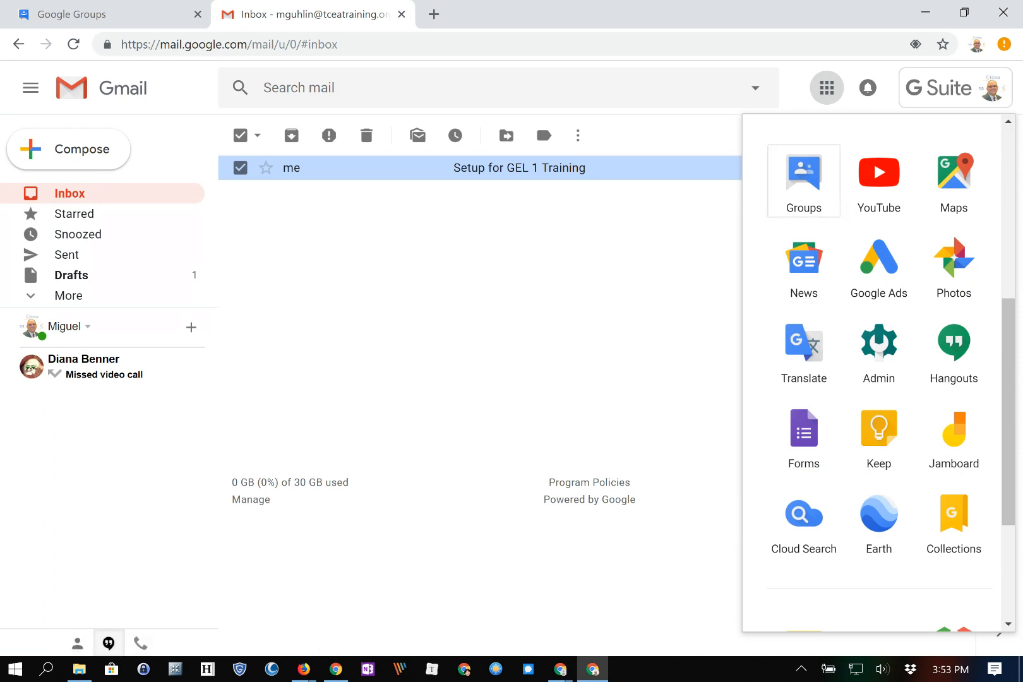
left_click(803, 179)
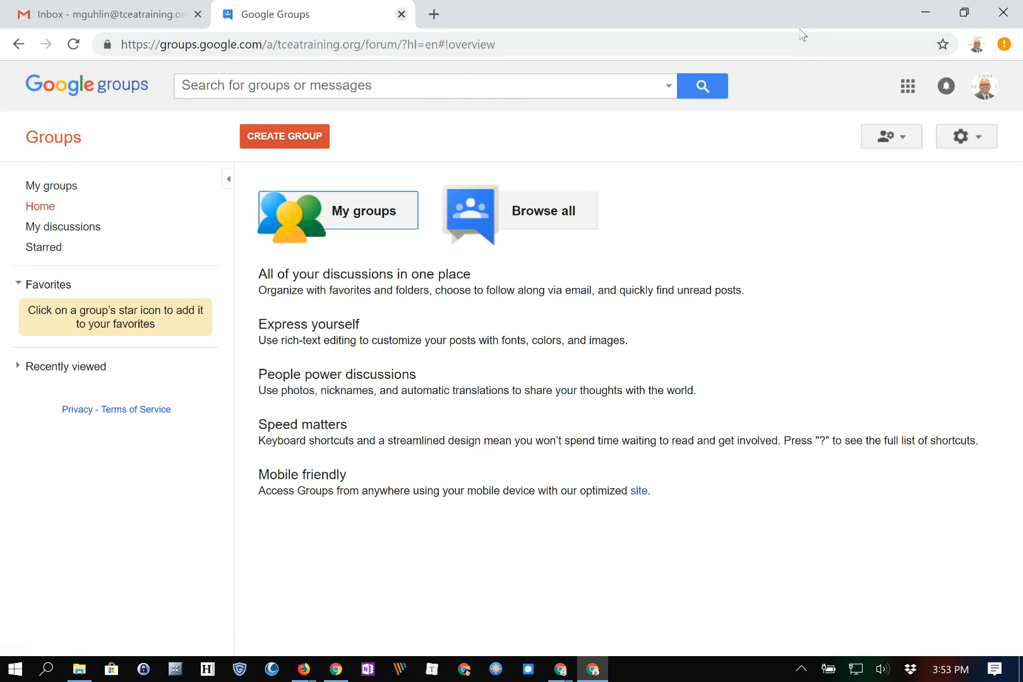
Step: Close the Google Groups tab and load groups.google.com in a new browser tab
key("ctrl+w")
key("ctrl+t")
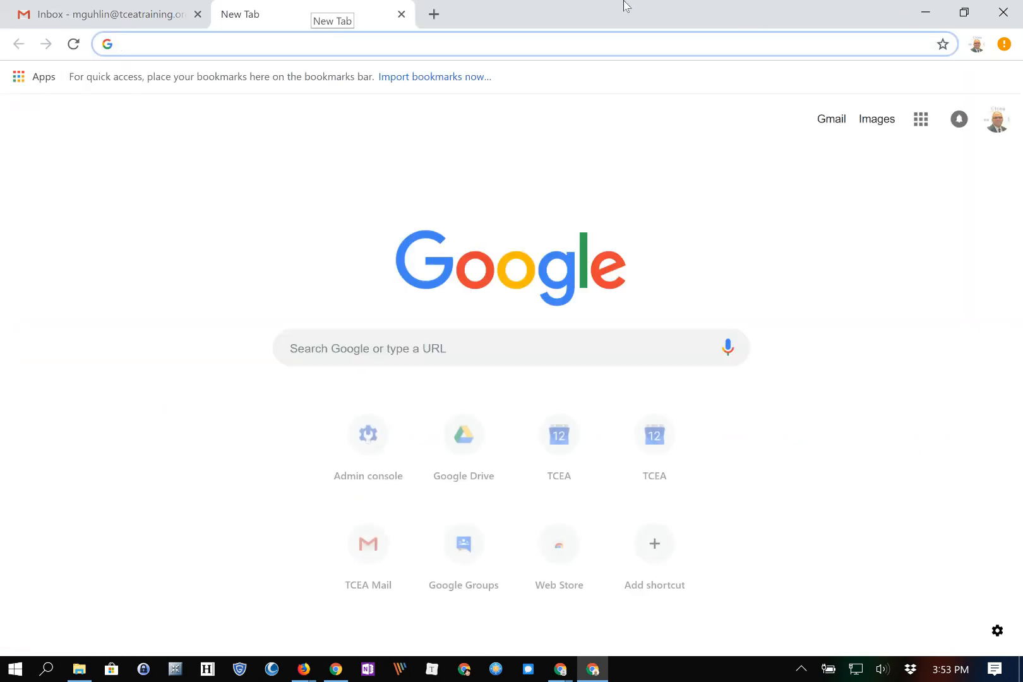
type("groups.google.com")
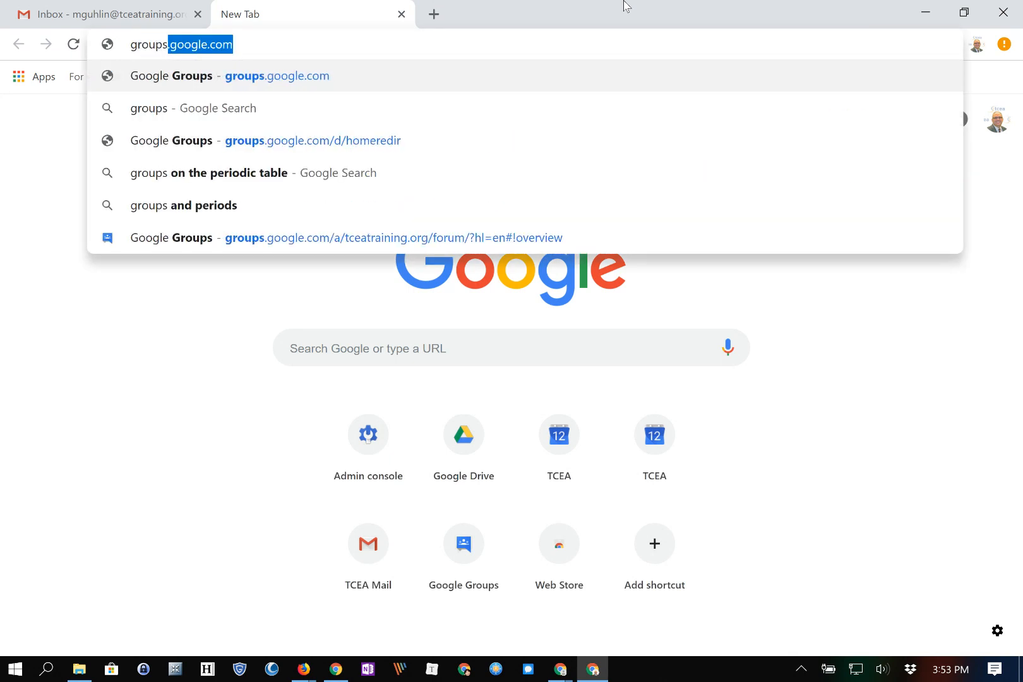
key("Return")
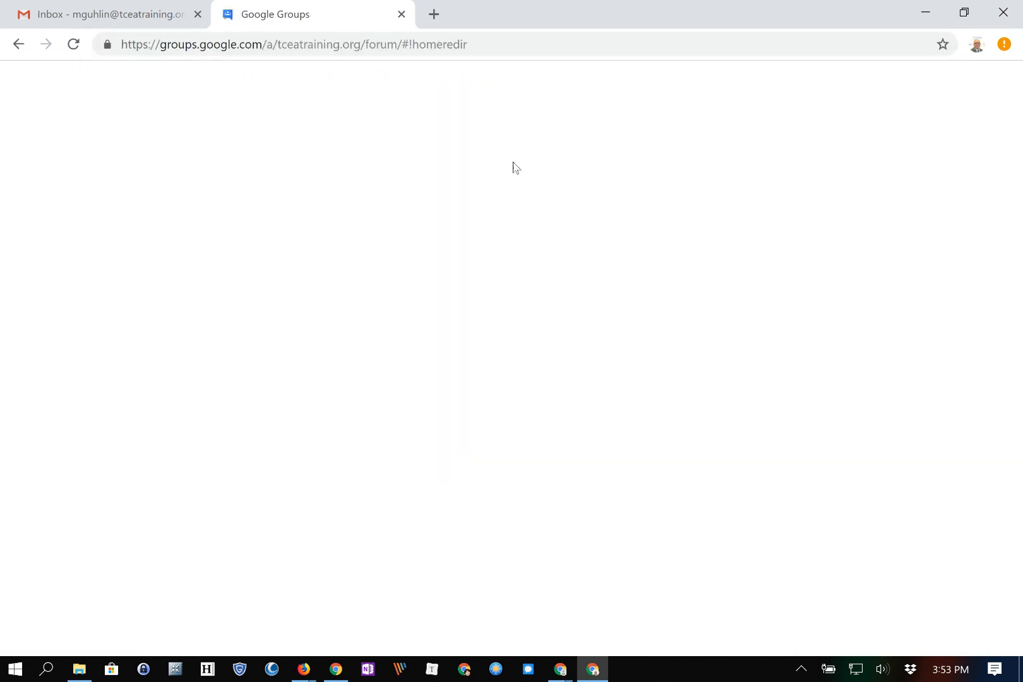
Step: Examine the Google Groups web address, including the tceatraining.org domain portion
left_click_drag(160, 42, 404, 43)
left_click_drag(810, 80, 921, 75)
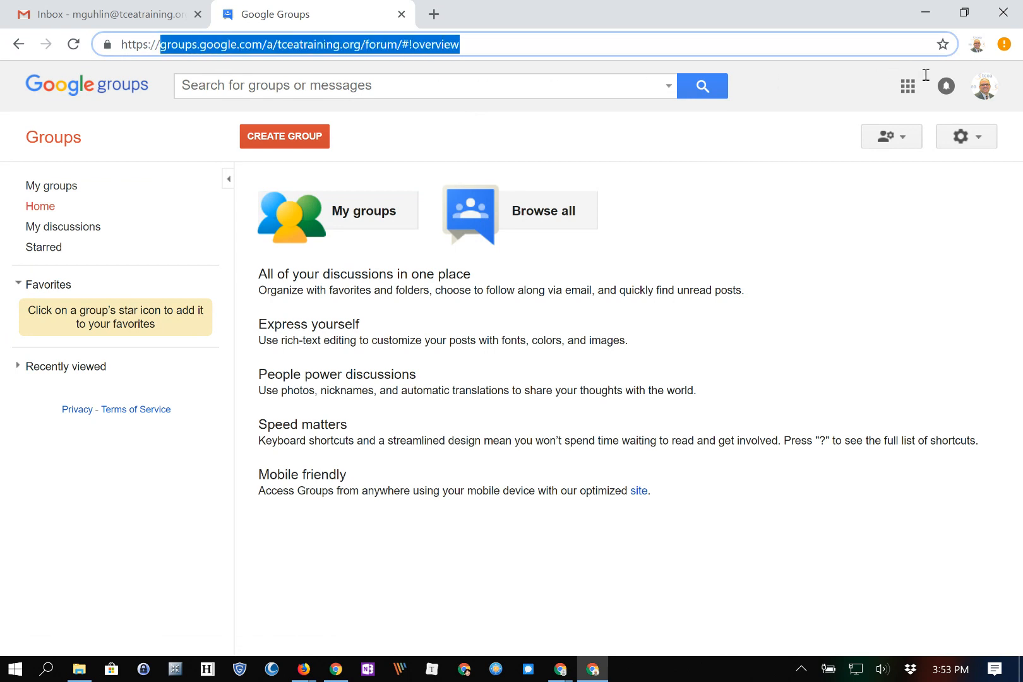
left_click_drag(556, 86, 725, 82)
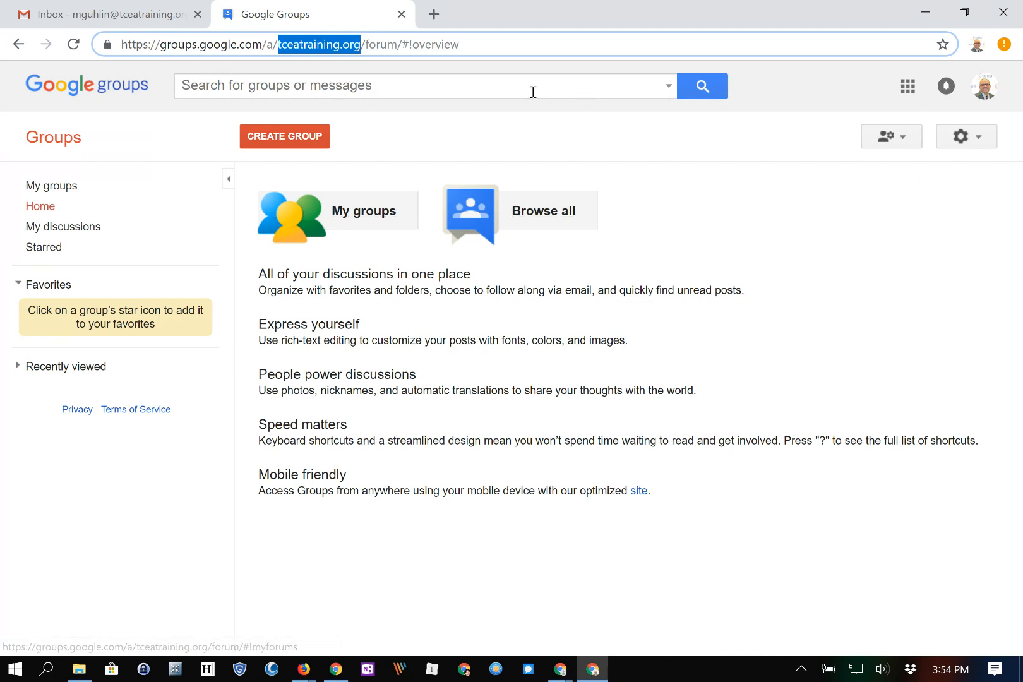
left_click(362, 47)
left_click_drag(365, 45, 127, 44)
left_click_drag(256, 77, 237, 80)
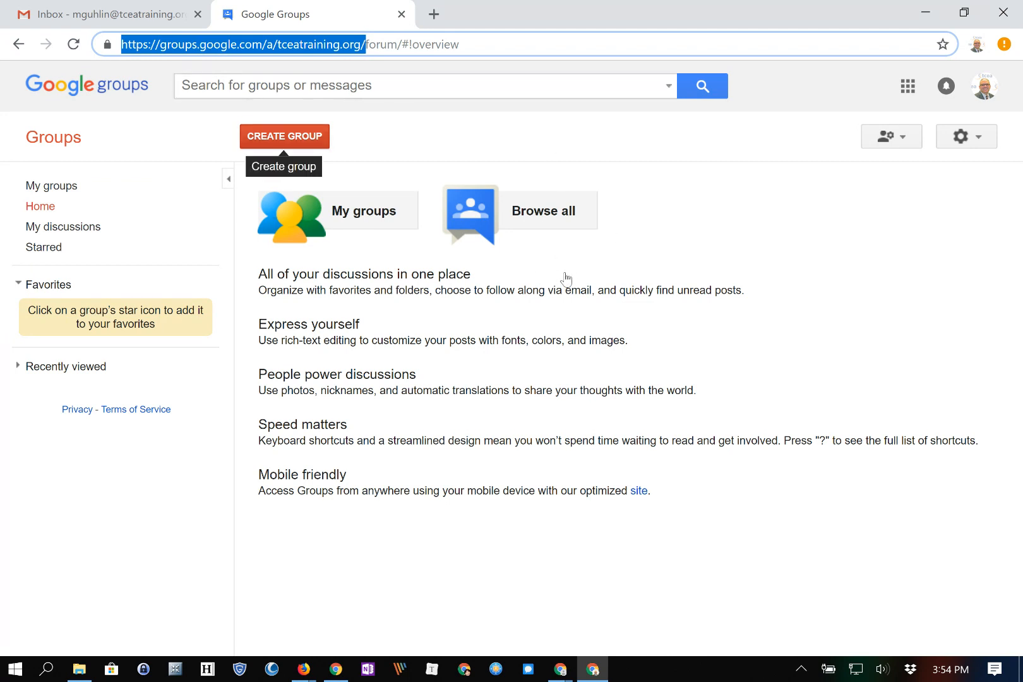
Step: Start creating a new group and name it "[GEL 1 Training]" with square brackets around the title
left_click(284, 137)
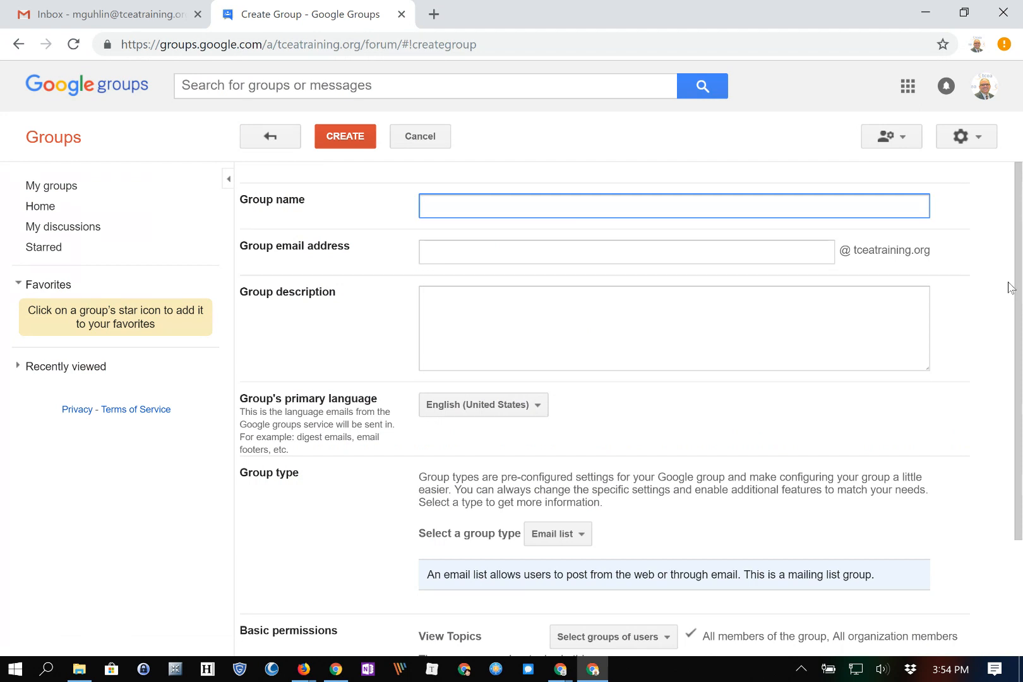
type("GEL 1")
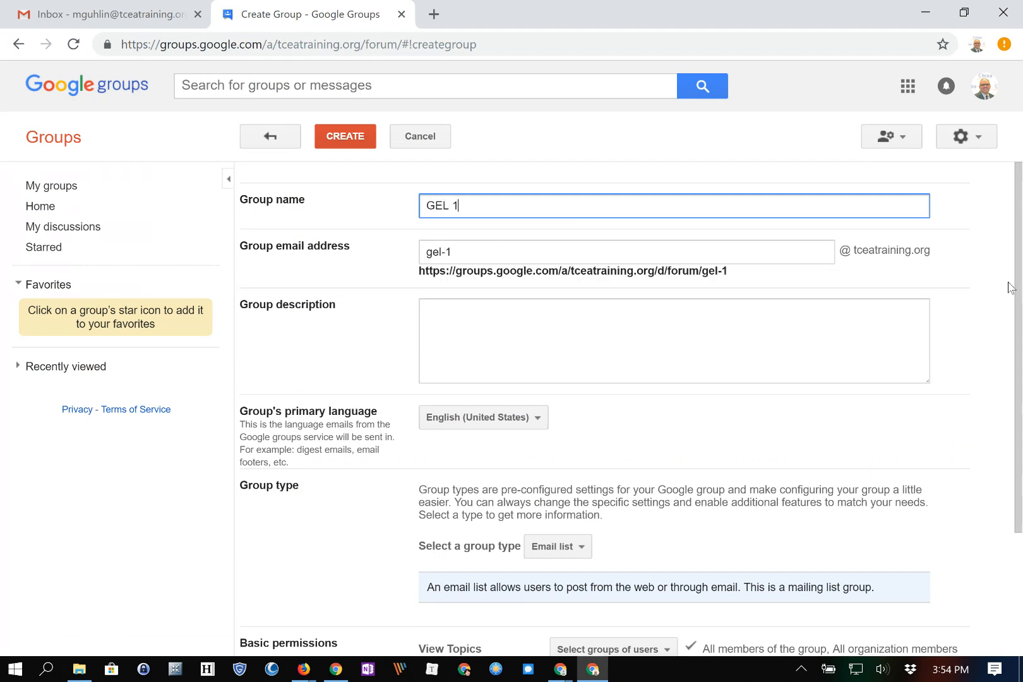
type(" Training")
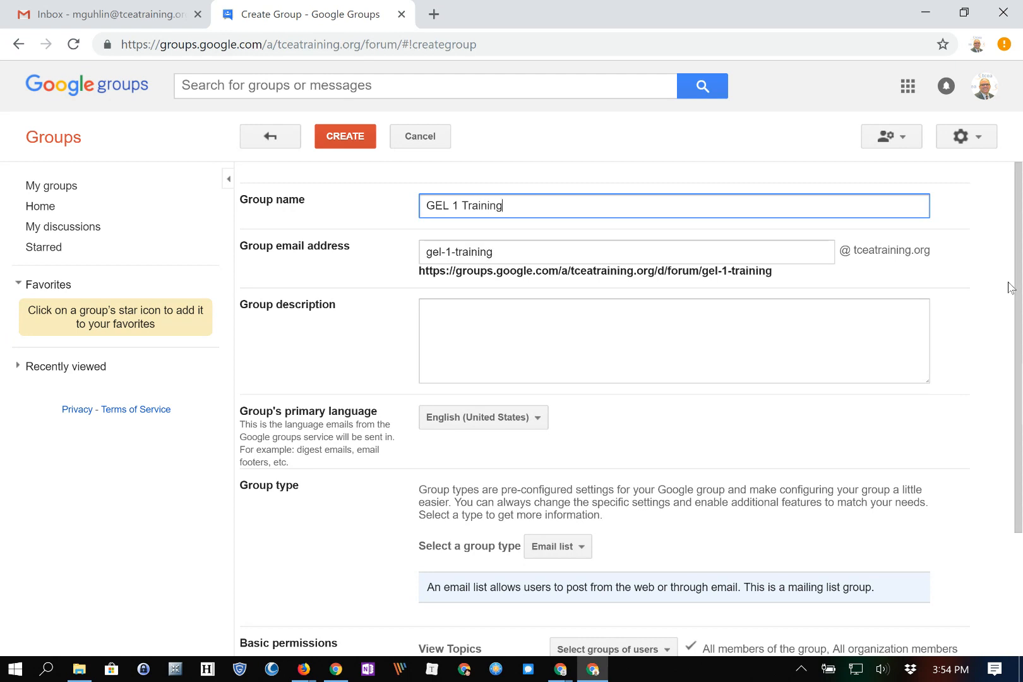
key("Home")
type("[")
key("End")
type("]")
Step: Shorten the group's email address name to gel1 and check the resulting forum link
left_click_drag(455, 252, 444, 251)
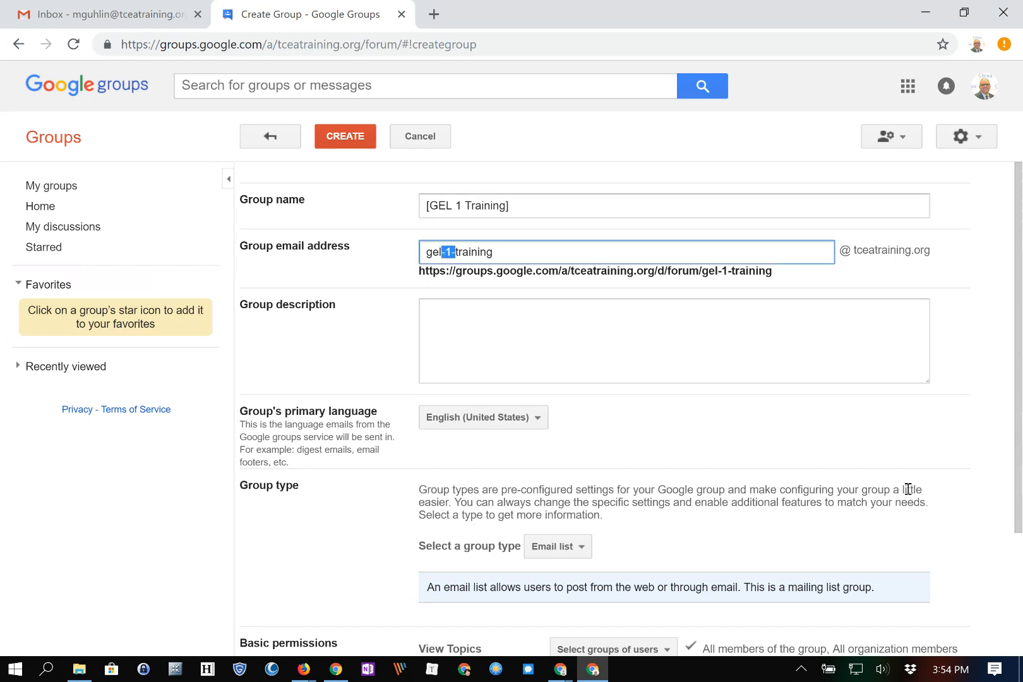
type("1")
key("Delete")
key("Delete")
key("Delete")
key("Delete")
key("Delete")
key("Delete")
key("Delete")
key("Delete")
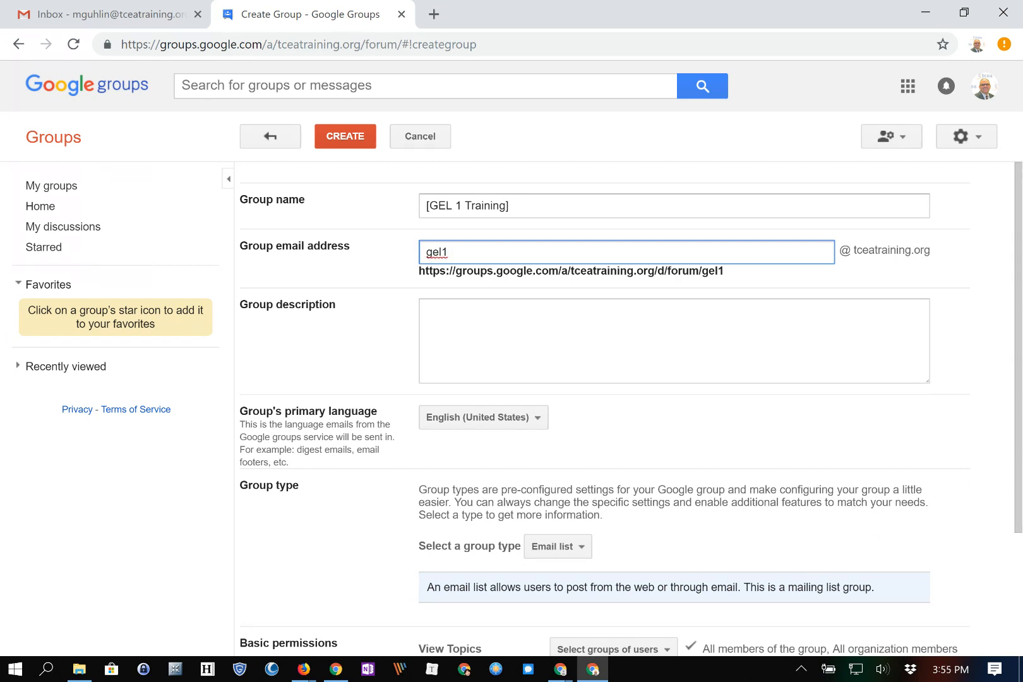
left_click_drag(724, 270, 418, 271)
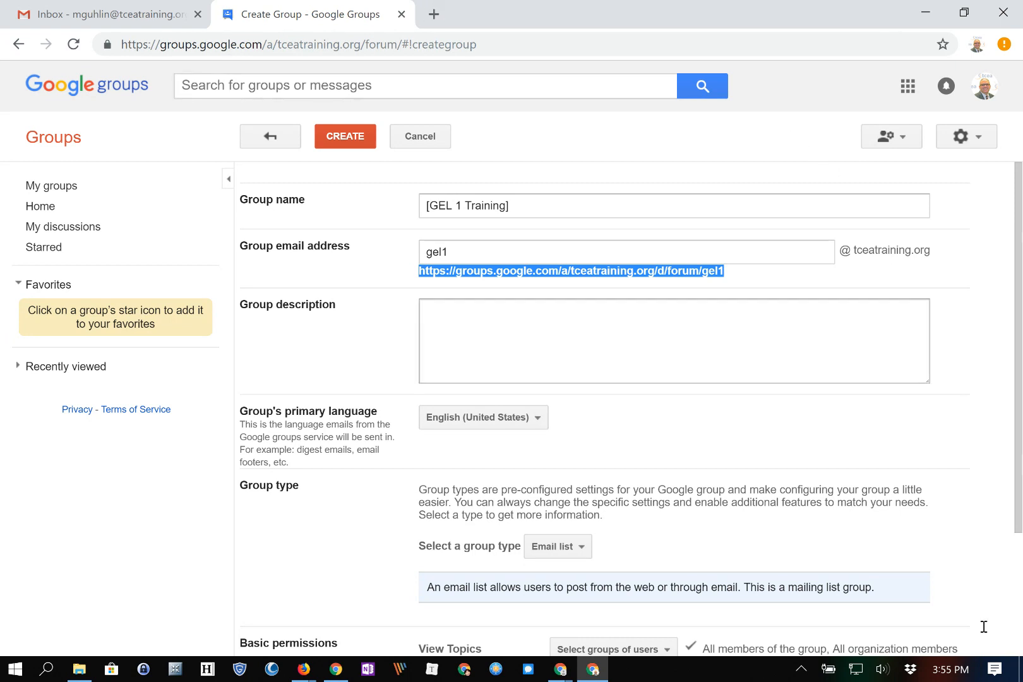
Step: Enter the group description "This is a group for learning about Google Educator Level 1"
key("Tab")
type("This is a ")
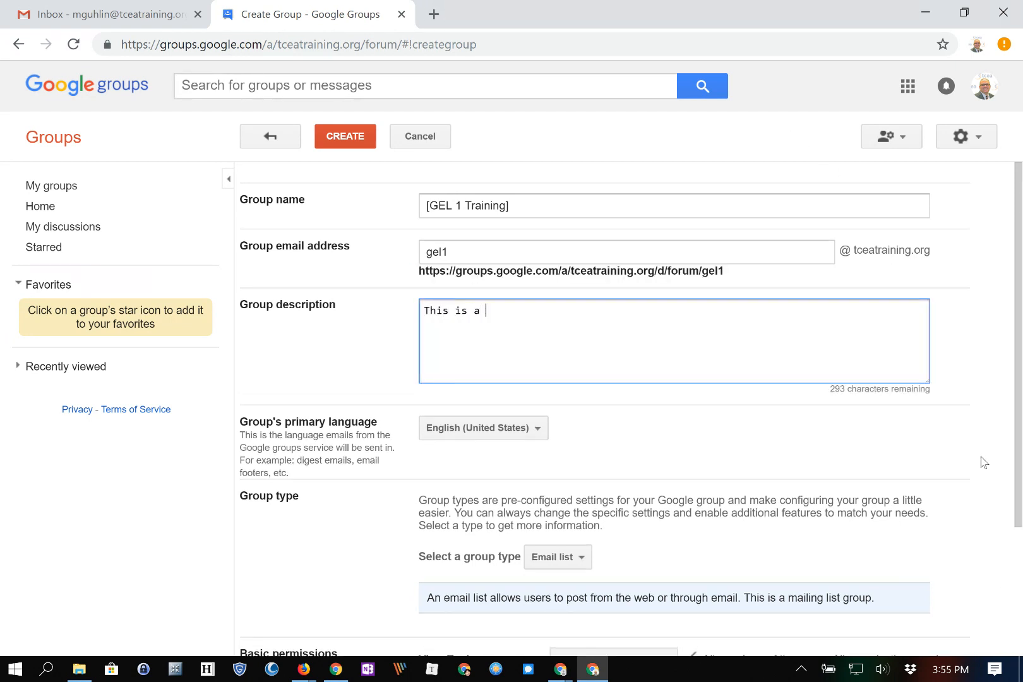
type("group for learning about Google E")
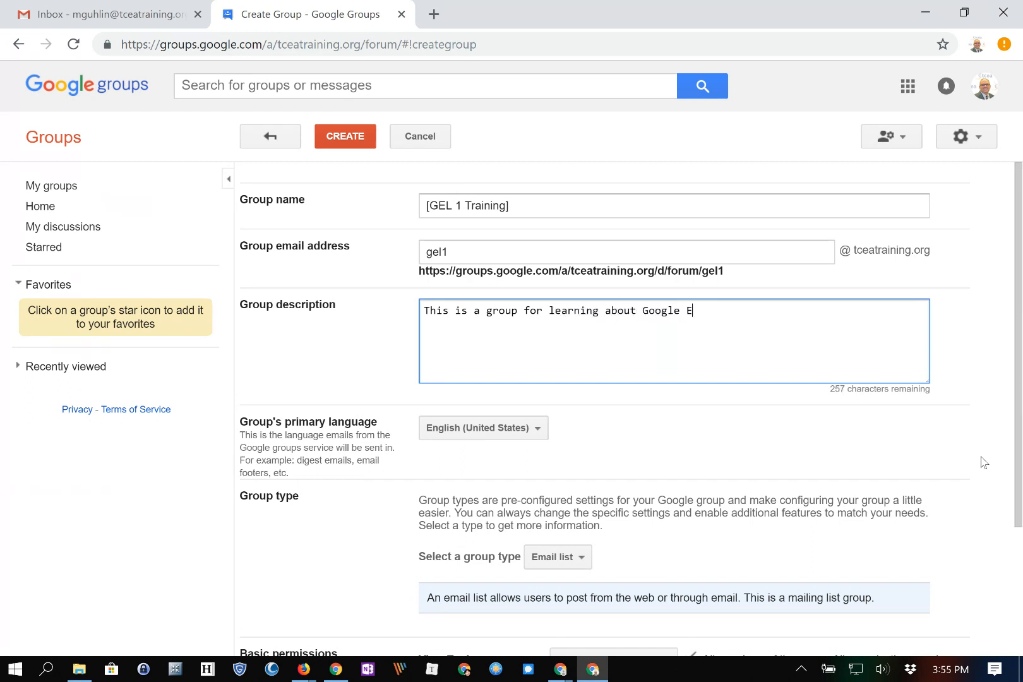
type("ducator Level 1")
Step: Try the Web forum and Q&A forum group types and return the type to Email list
scroll(601, 411, "down", 3)
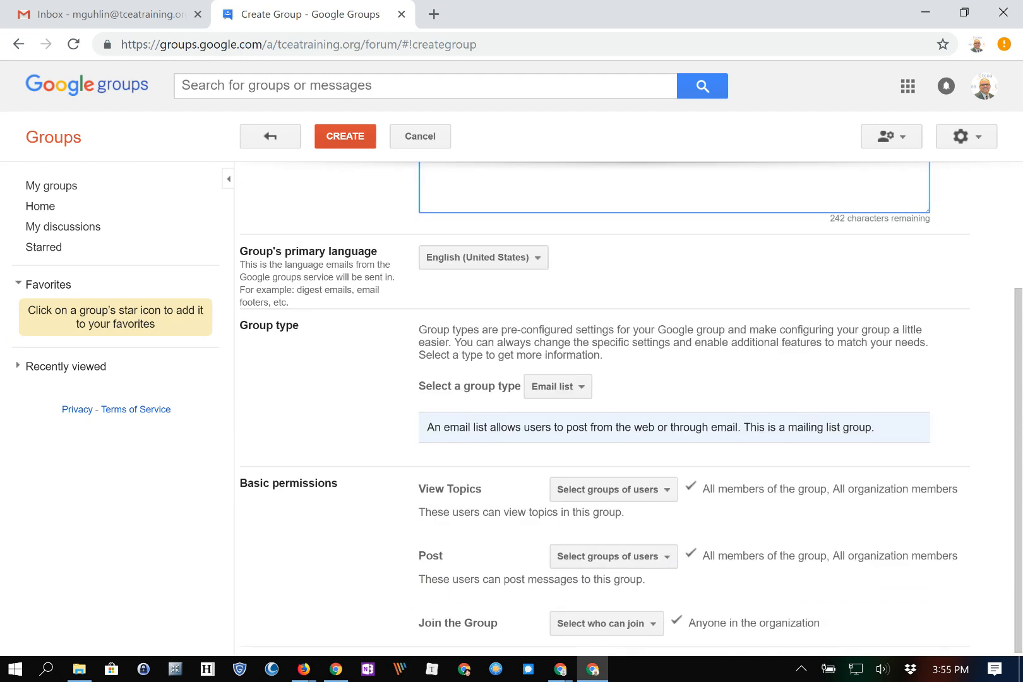
left_click(558, 386)
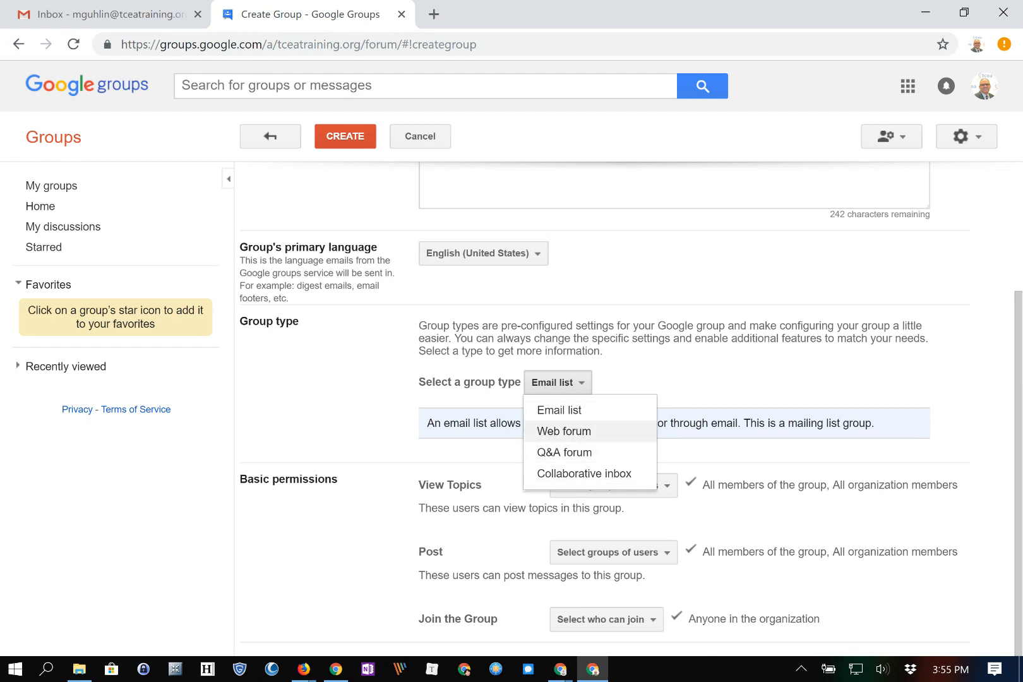
left_click(563, 430)
left_click(559, 382)
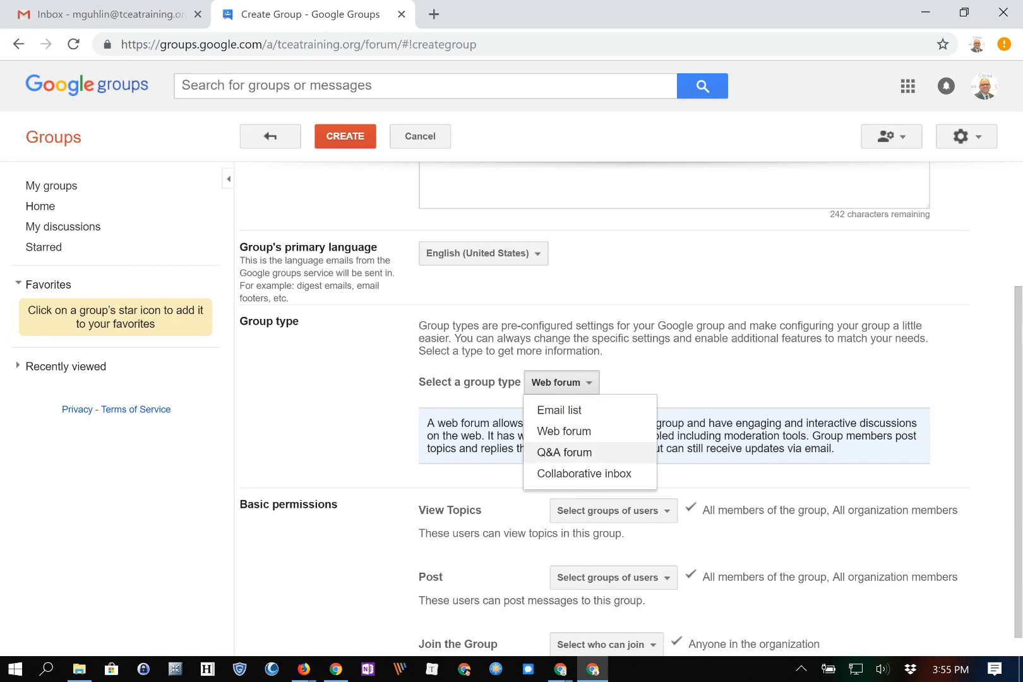
left_click(564, 452)
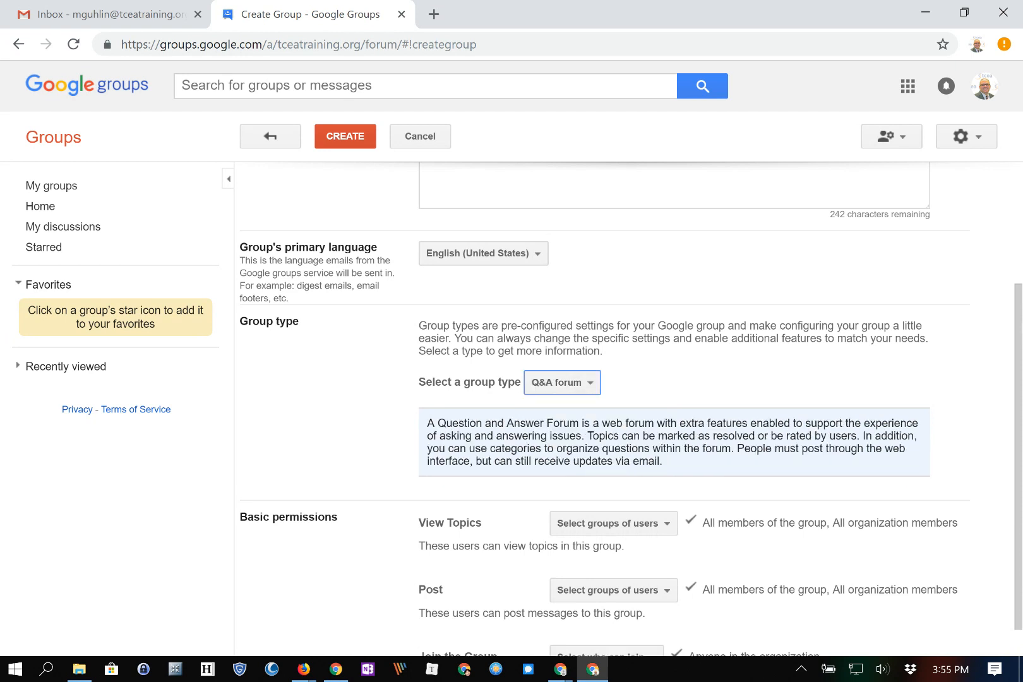
left_click(562, 382)
left_click(560, 411)
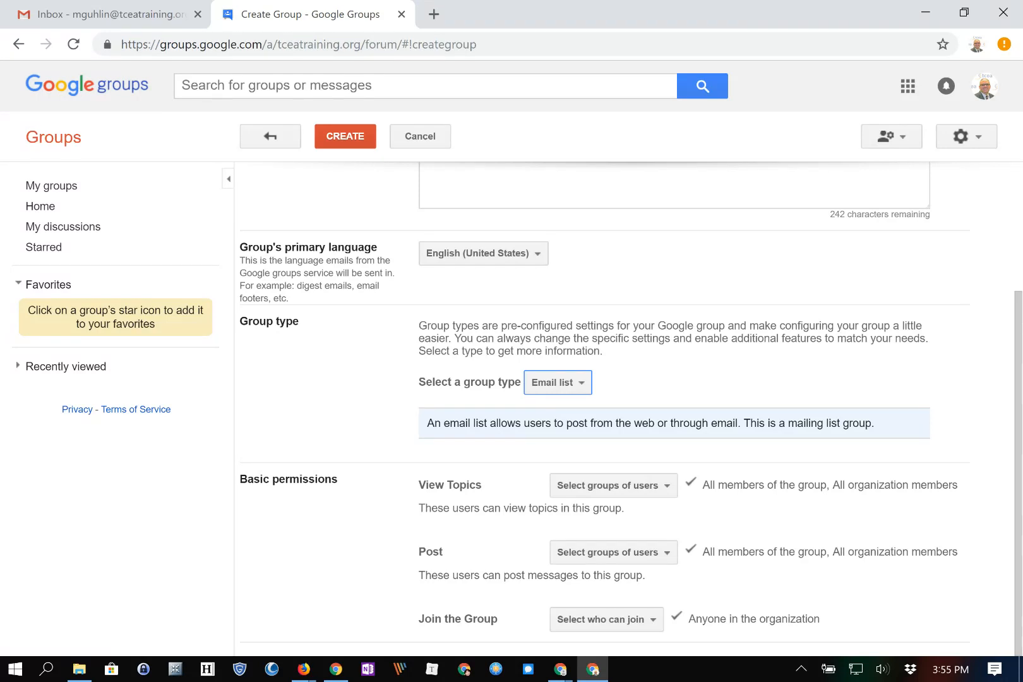
Step: Set the group type to Web forum and review the group's forum link and the type's email update note
left_click(557, 382)
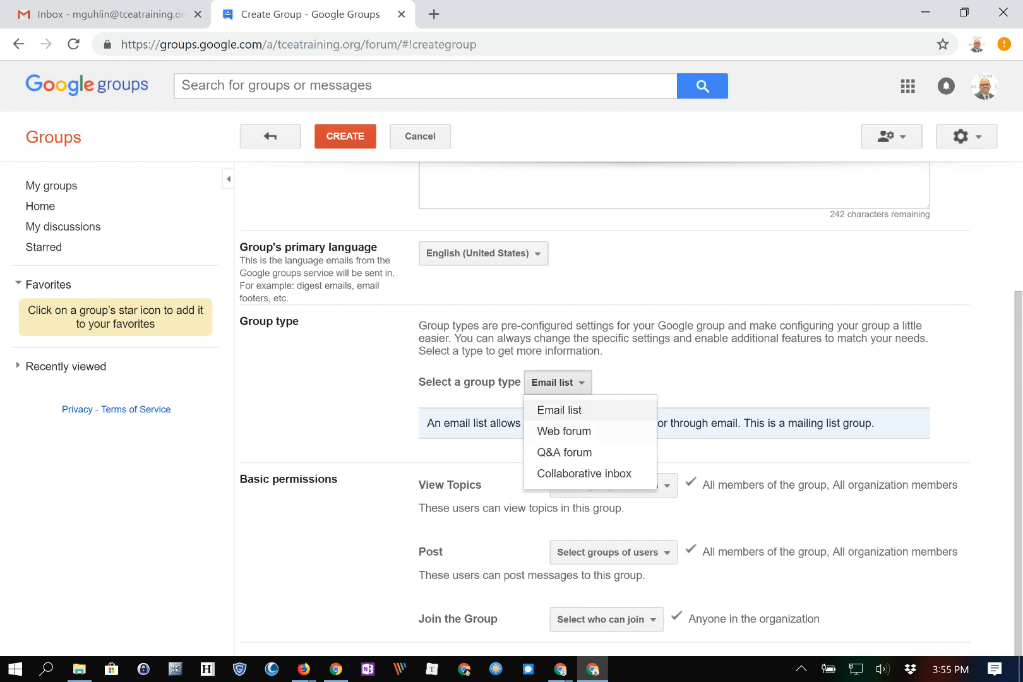
left_click(556, 432)
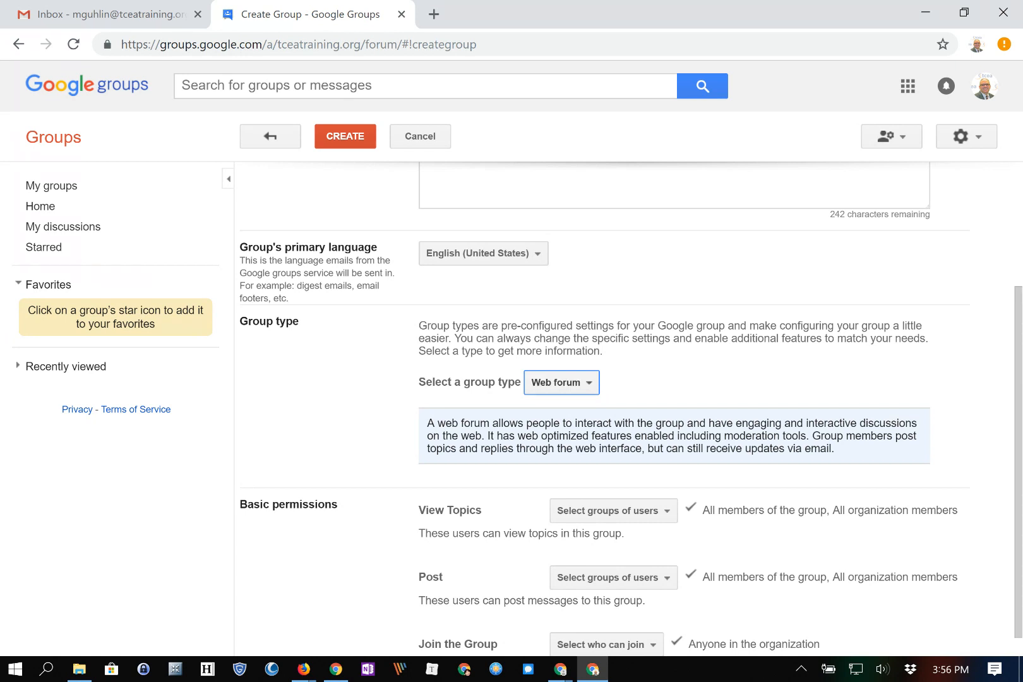
scroll(632, 410, "up", 3)
left_click_drag(726, 266, 418, 266)
scroll(420, 266, "down", 3)
scroll(631, 417, "down", 1)
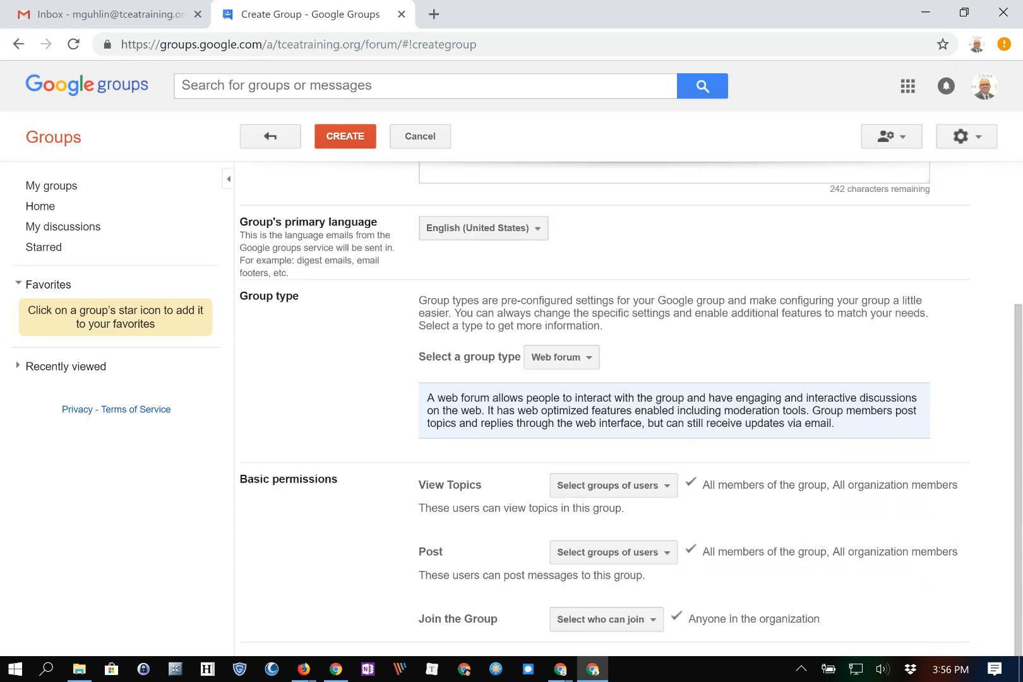
left_click_drag(705, 423, 826, 423)
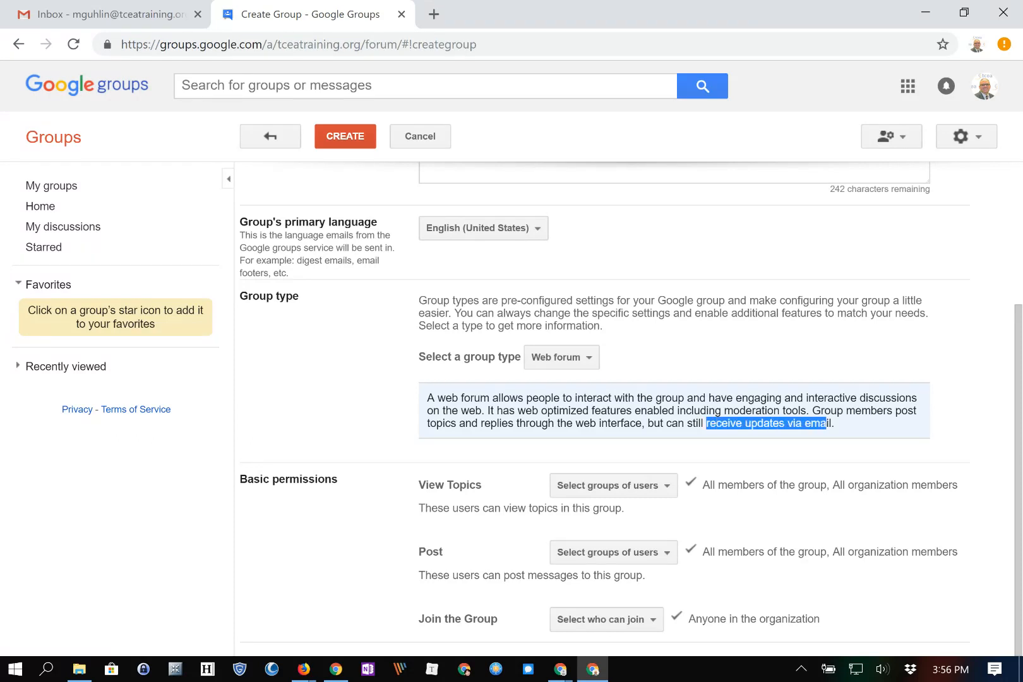
Step: Change the group type to Q&A forum and review its rule about posting through the web interface
left_click(560, 357)
left_click(564, 426)
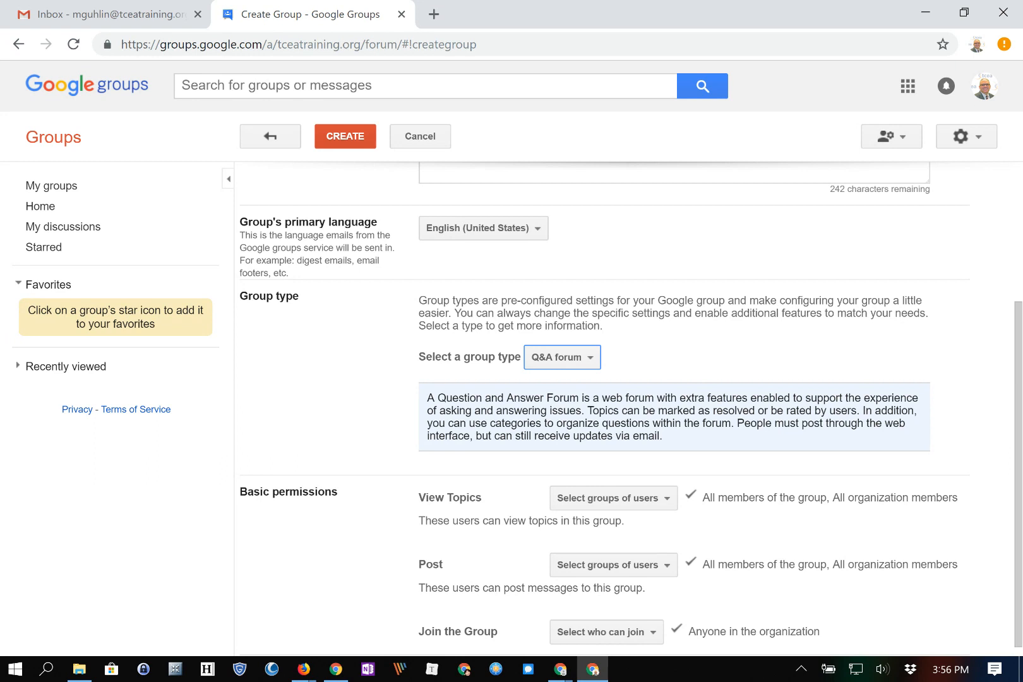
left_click_drag(737, 423, 470, 436)
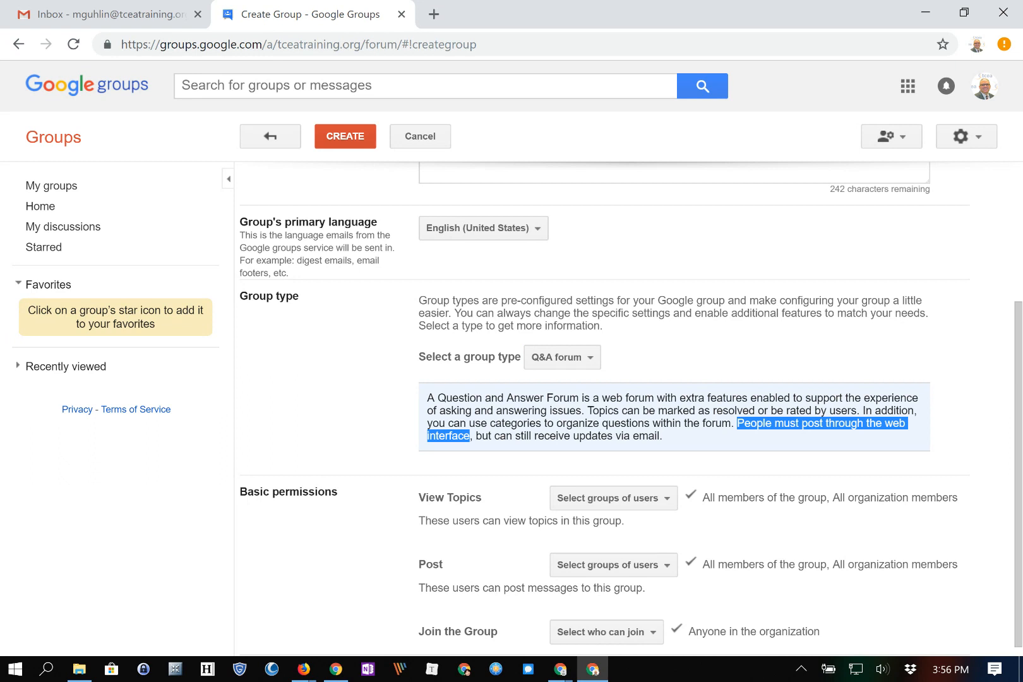
Step: Try the Collaborative inbox group type and set the type back to Email list
left_click(562, 357)
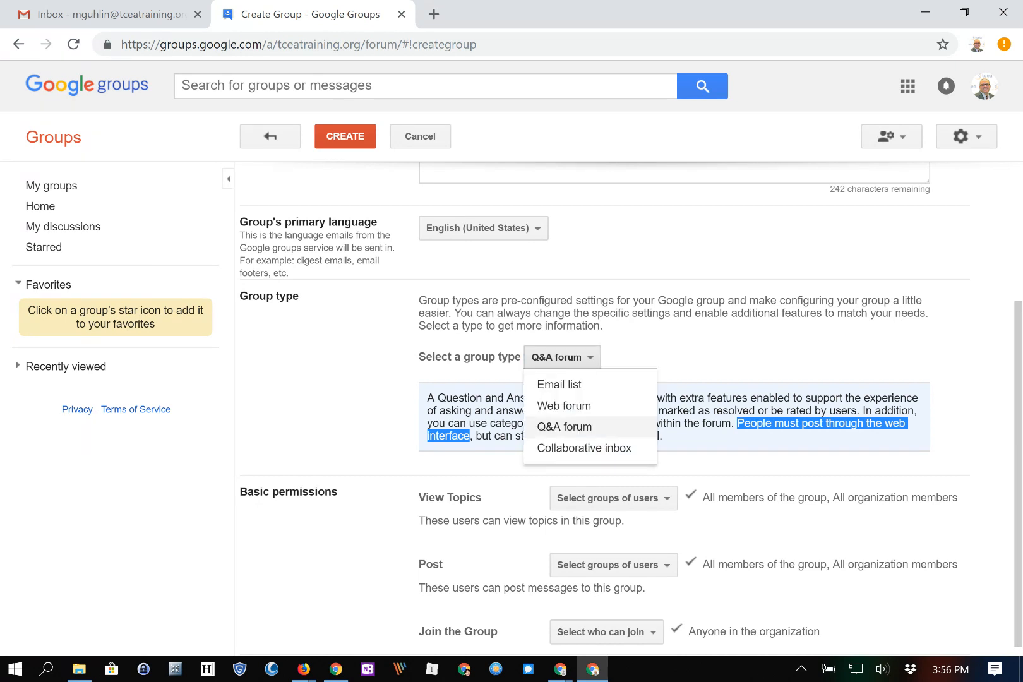
left_click(583, 447)
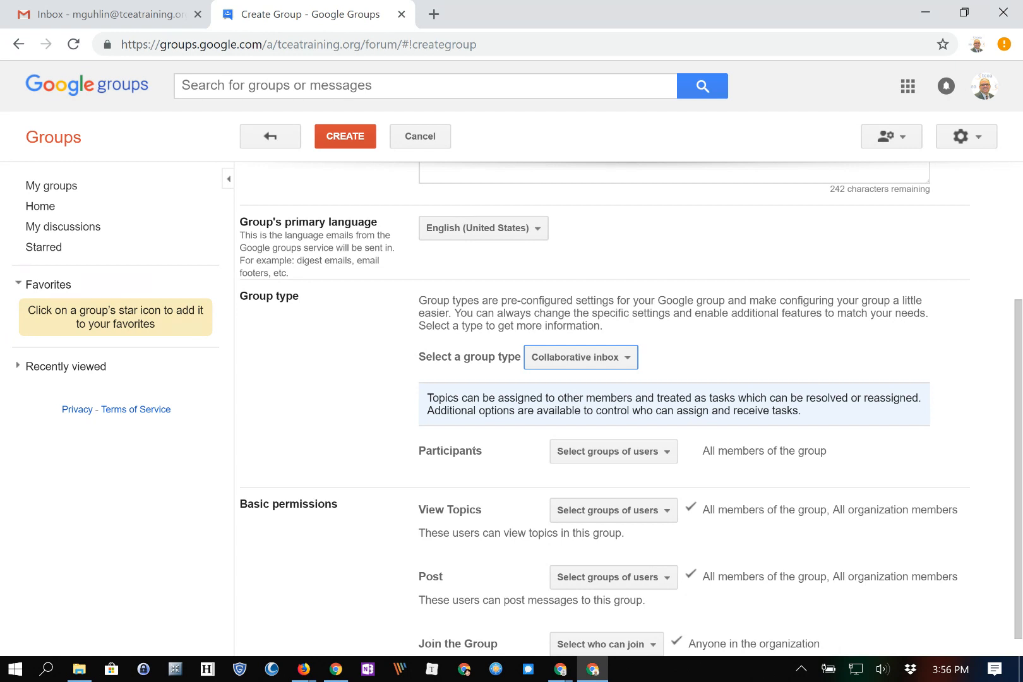
left_click(581, 357)
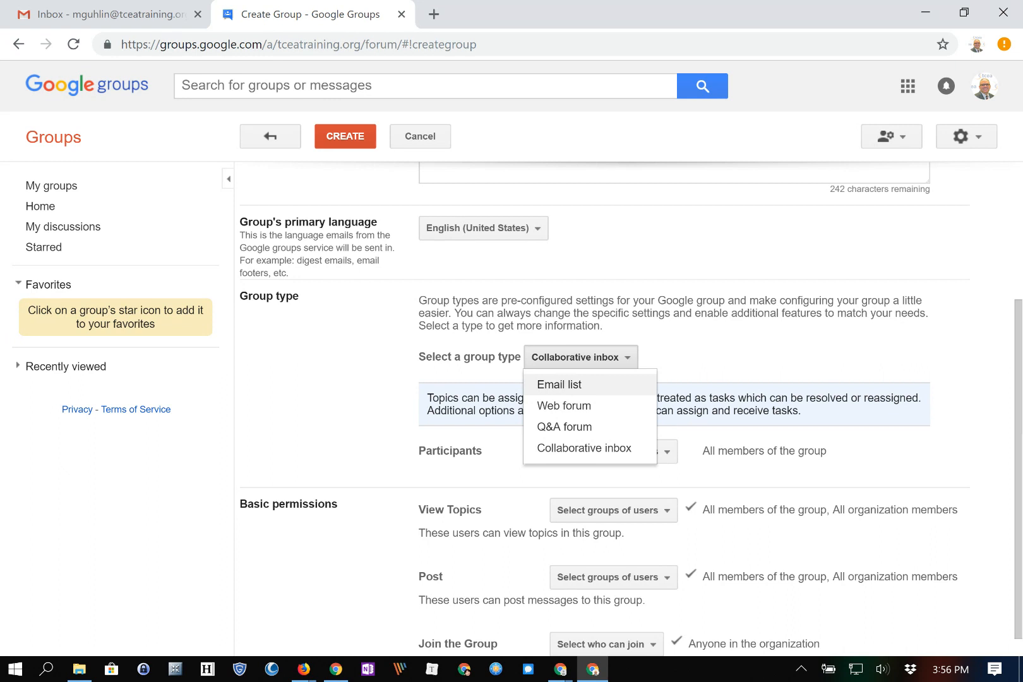
left_click(559, 385)
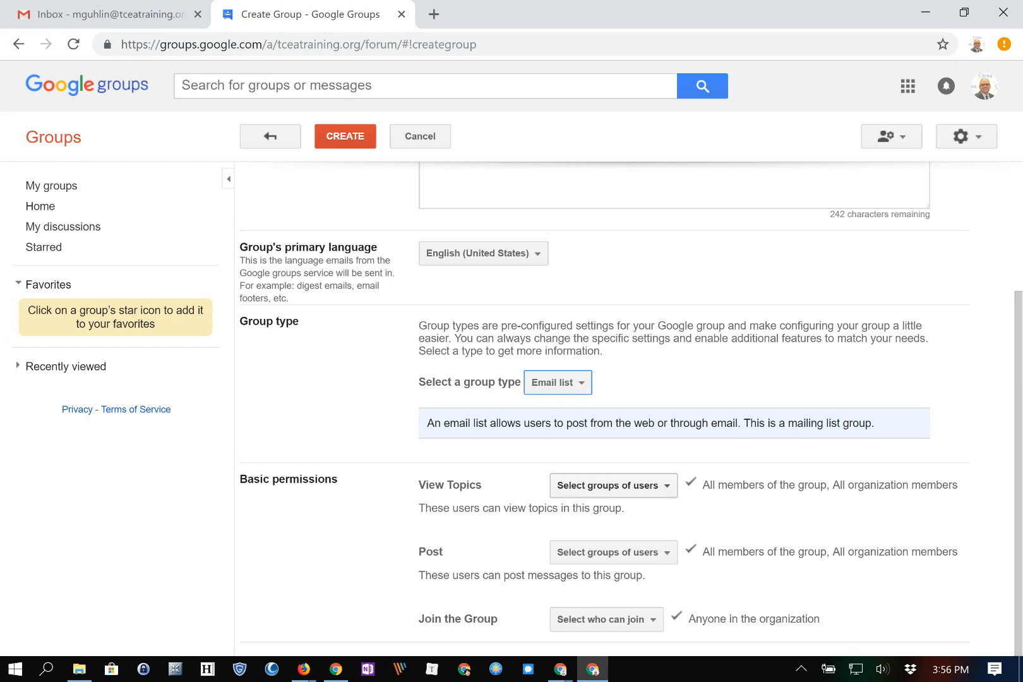
Step: Review which user groups are allowed to view topics and to post in the new group
left_click(607, 485)
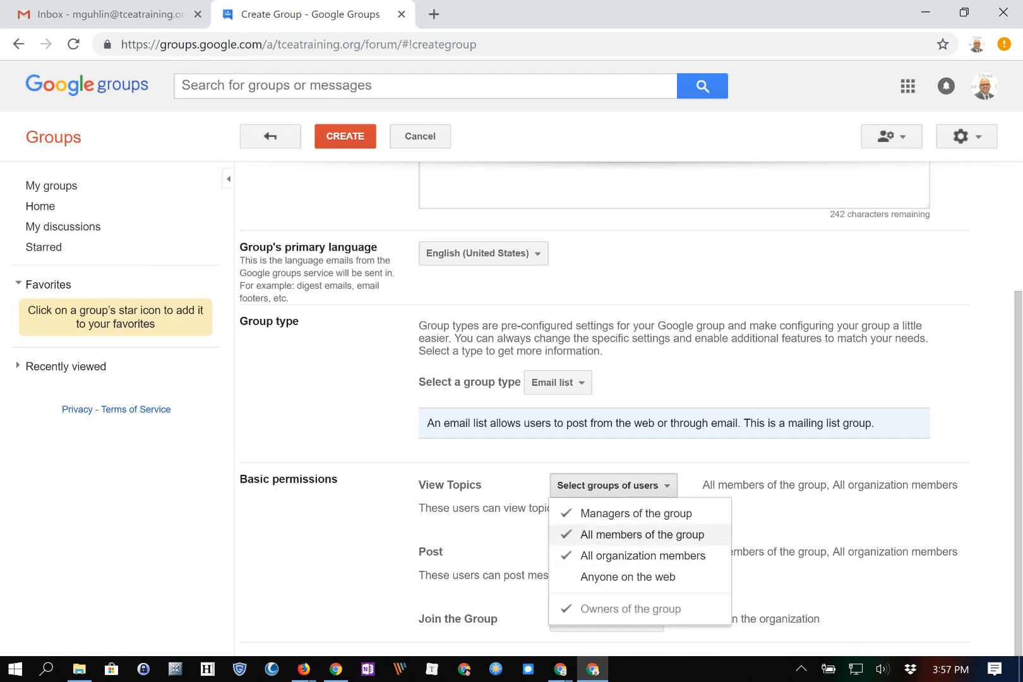
key("Escape")
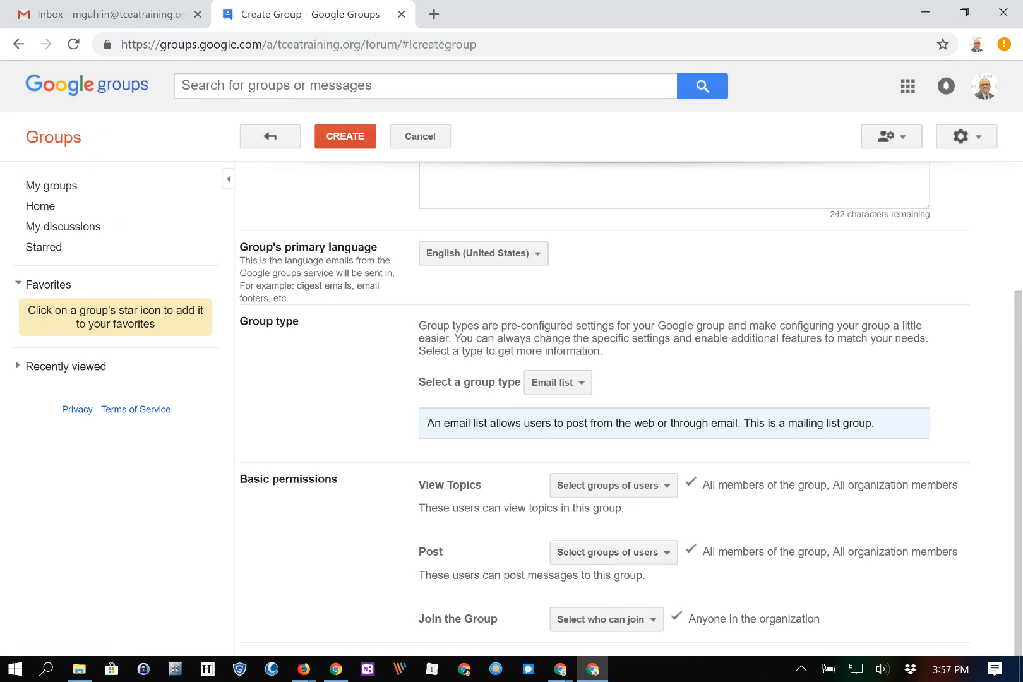
left_click(613, 552)
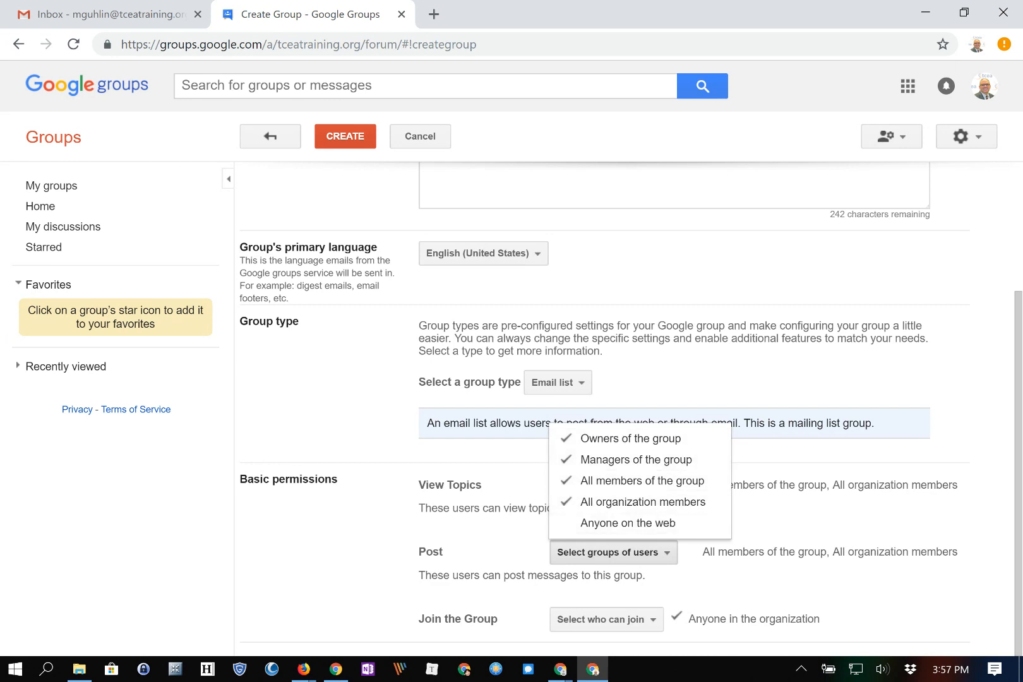
left_click(613, 552)
Step: Restrict joining the group to Only invited users and create the group
left_click(606, 619)
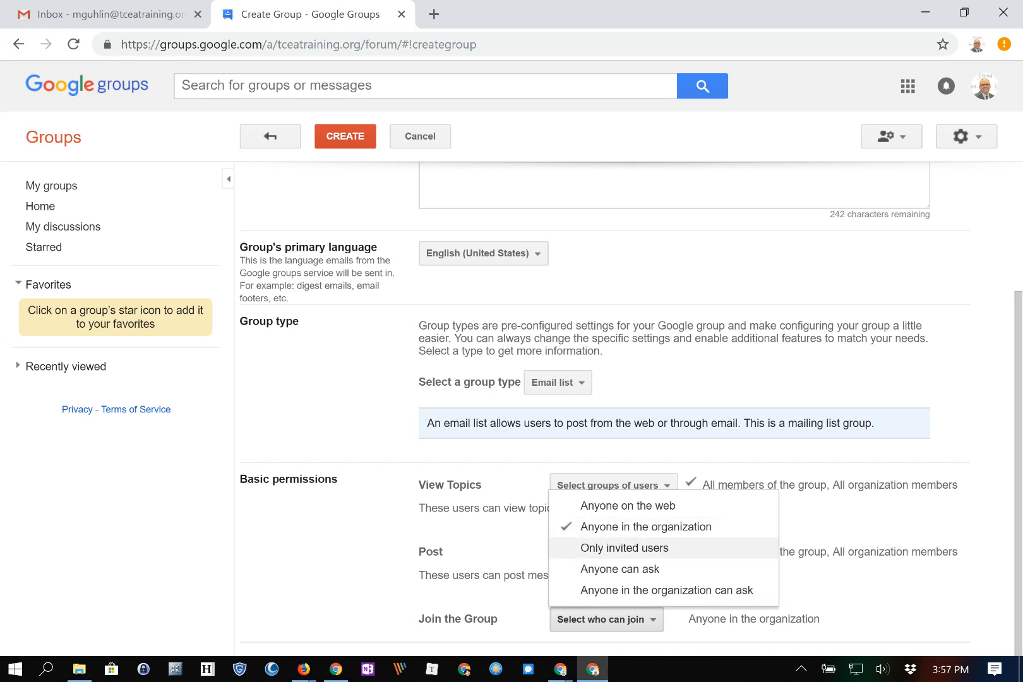
left_click(624, 548)
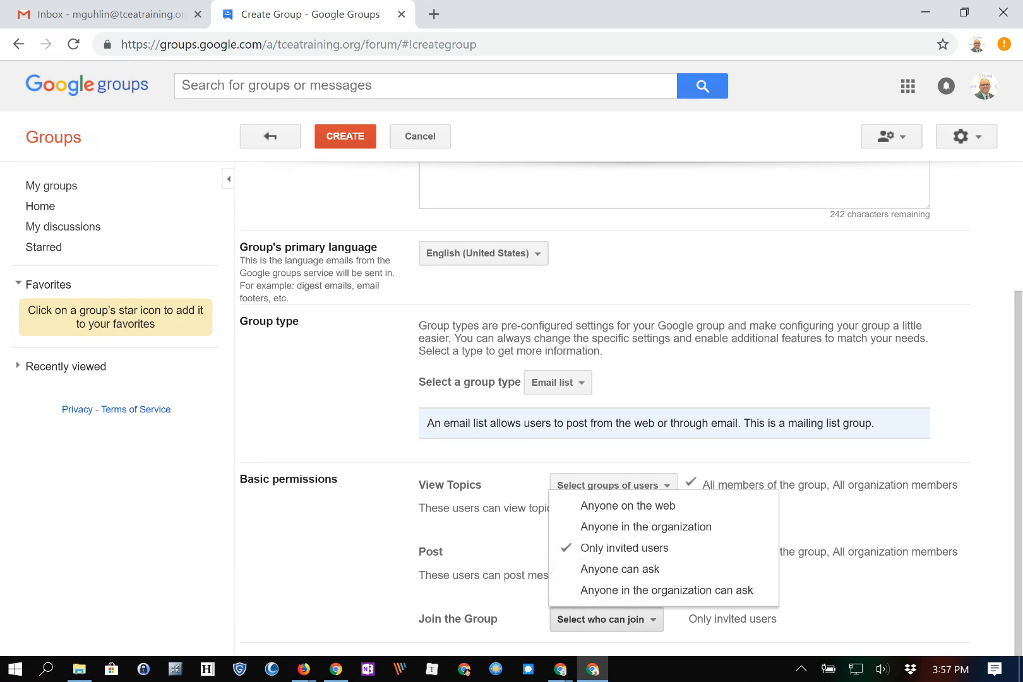
key("Escape")
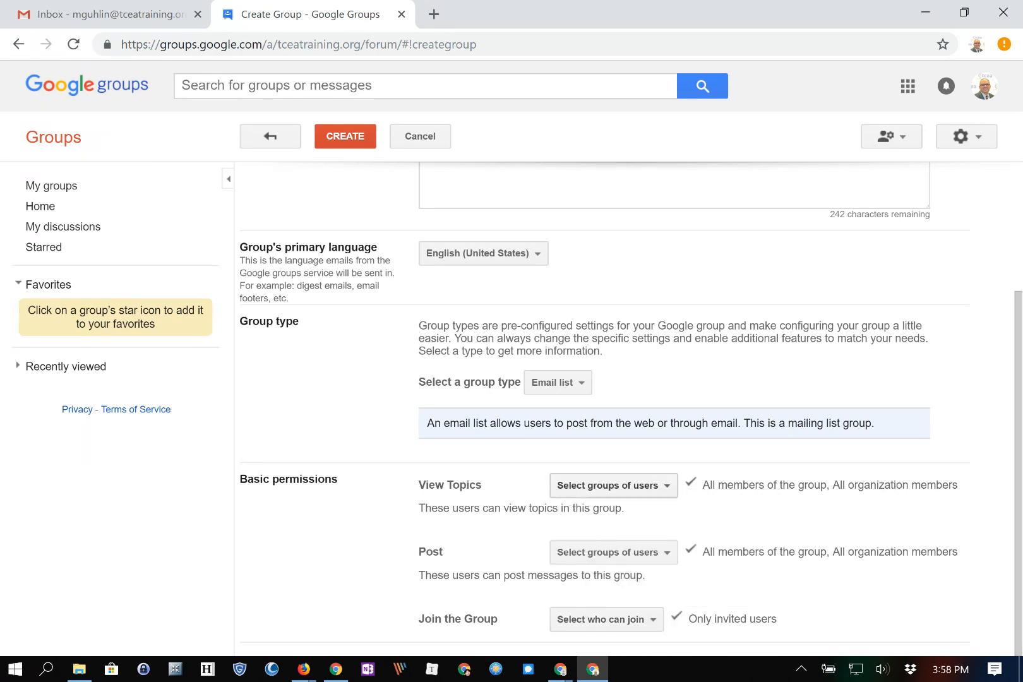
scroll(606, 411, "up", 3)
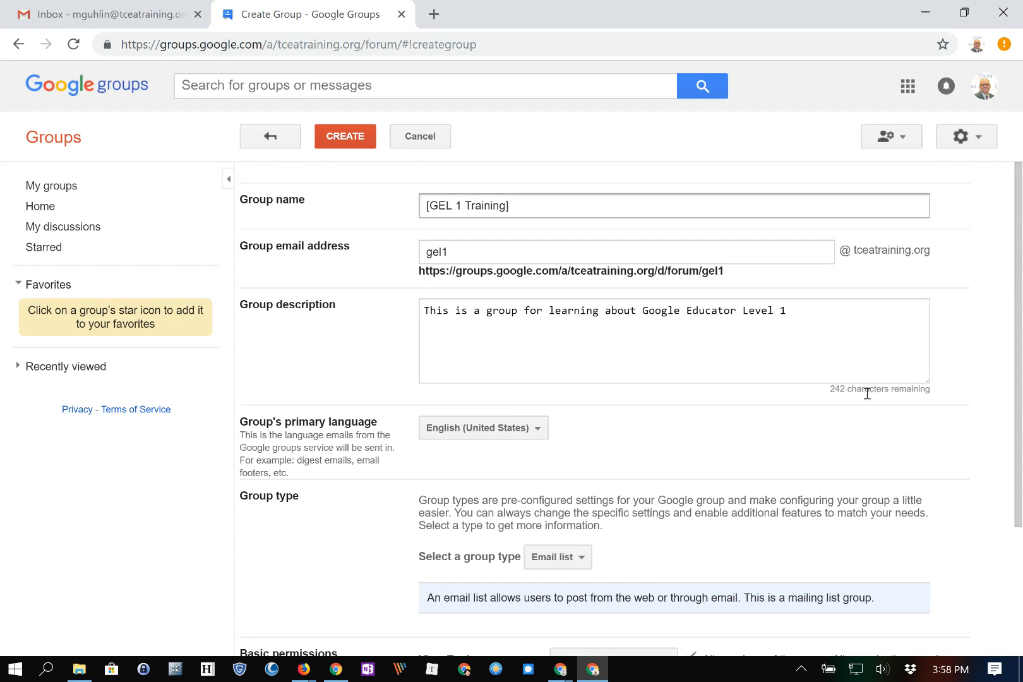
left_click(345, 136)
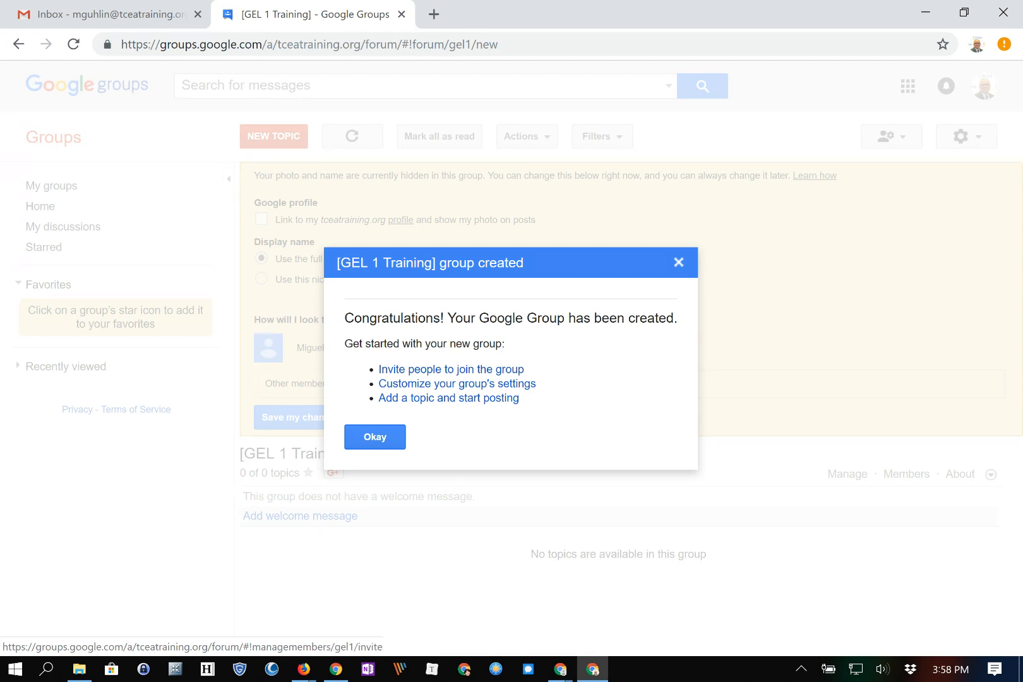
Step: Review the new group's member management pages for inviting people, all members and directly adding members
left_click(450, 369)
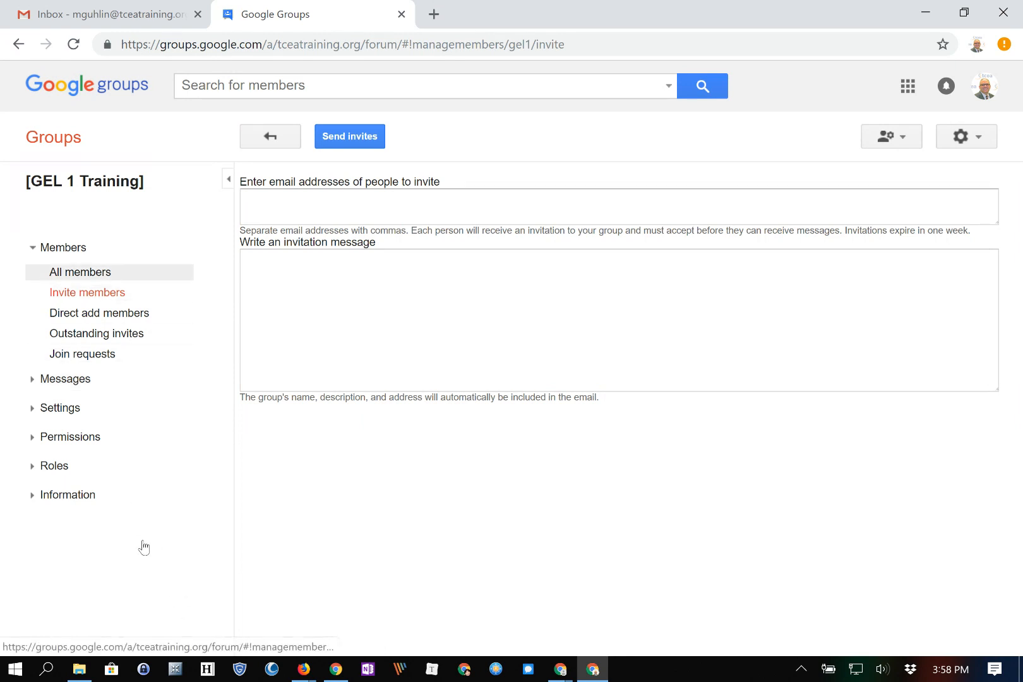
left_click(72, 272)
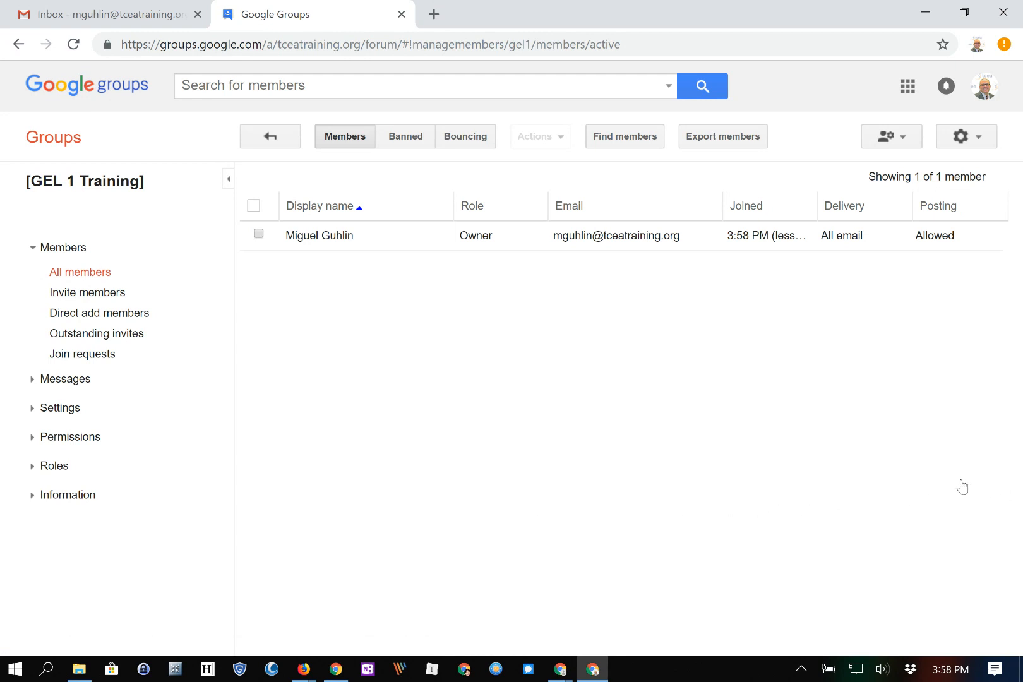
left_click(117, 292)
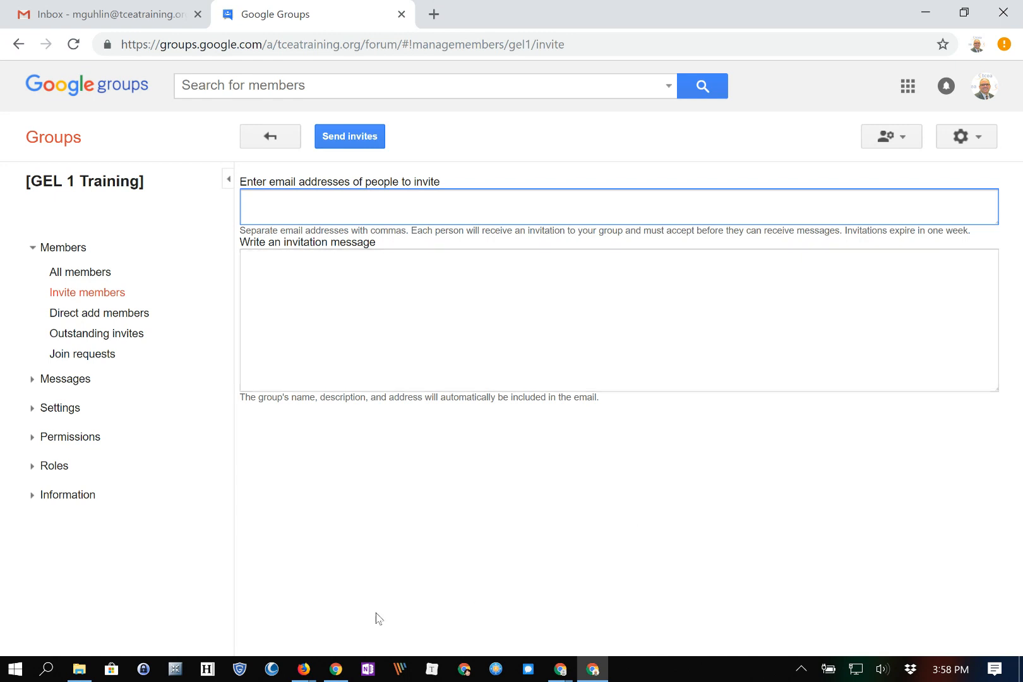
left_click(99, 313)
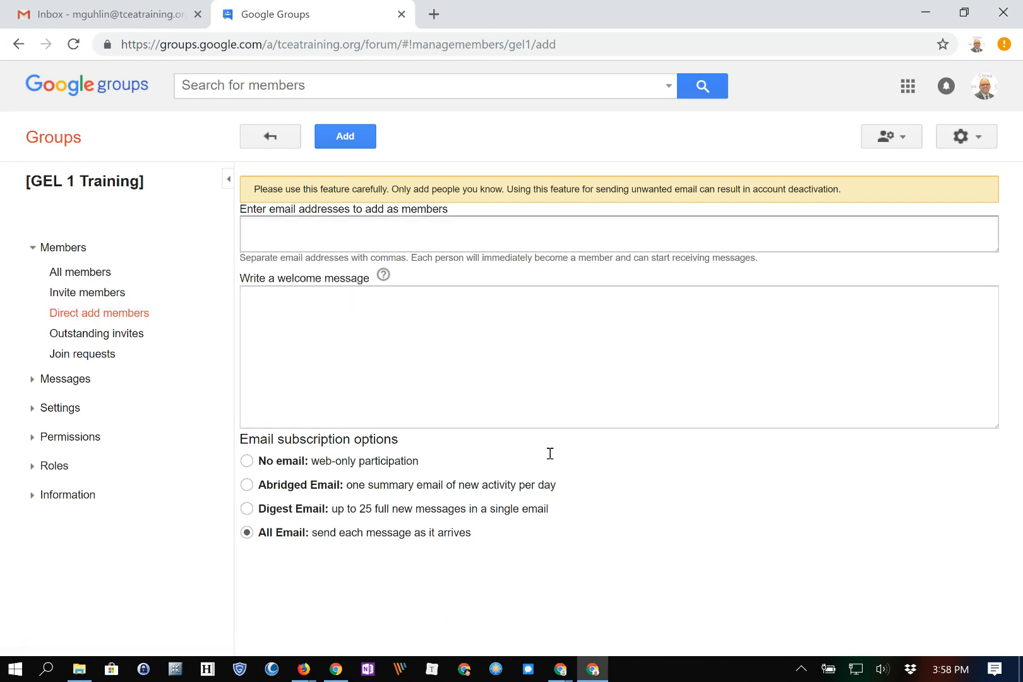
Step: Try the Digest Email and Abridged Email subscription options for directly added members, return to All Email and leave without adding anyone
left_click(255, 227)
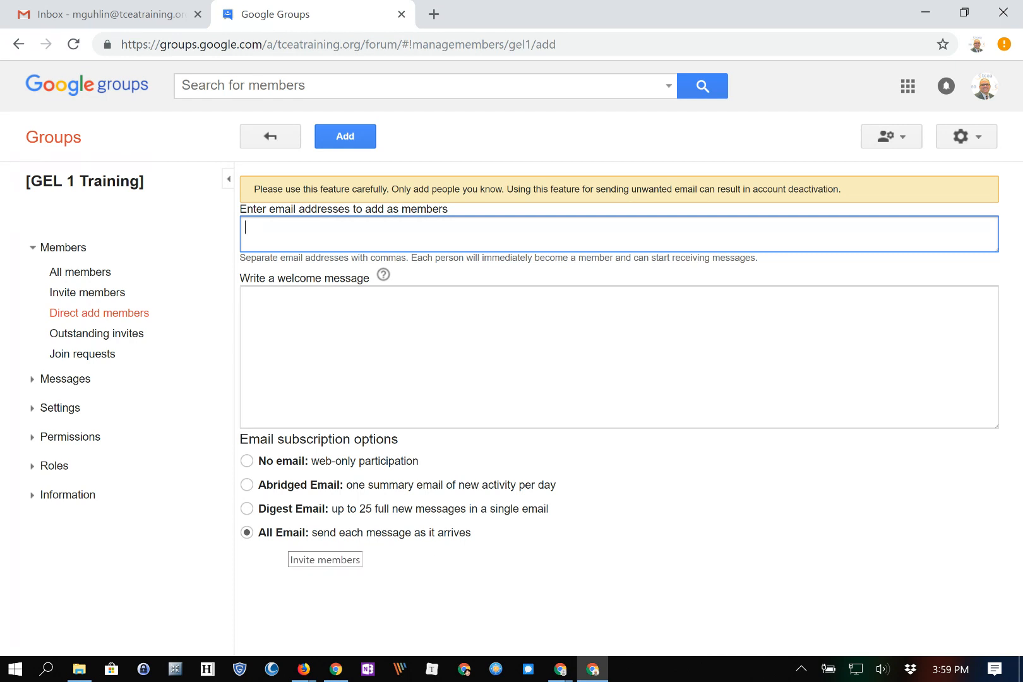
left_click(246, 509)
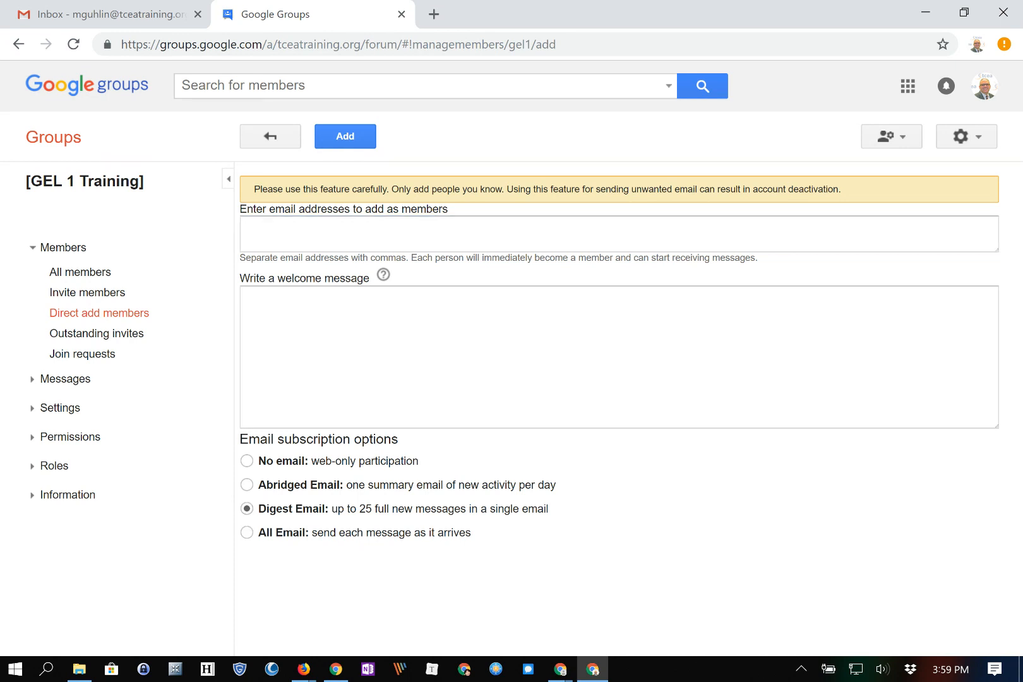
left_click(247, 533)
left_click(247, 509)
left_click(246, 485)
left_click(247, 509)
left_click(247, 484)
left_click(246, 532)
left_click(271, 136)
Step: Link the organization profile to the group with the photo shown on posts and save the changes
key("ctrl+1")
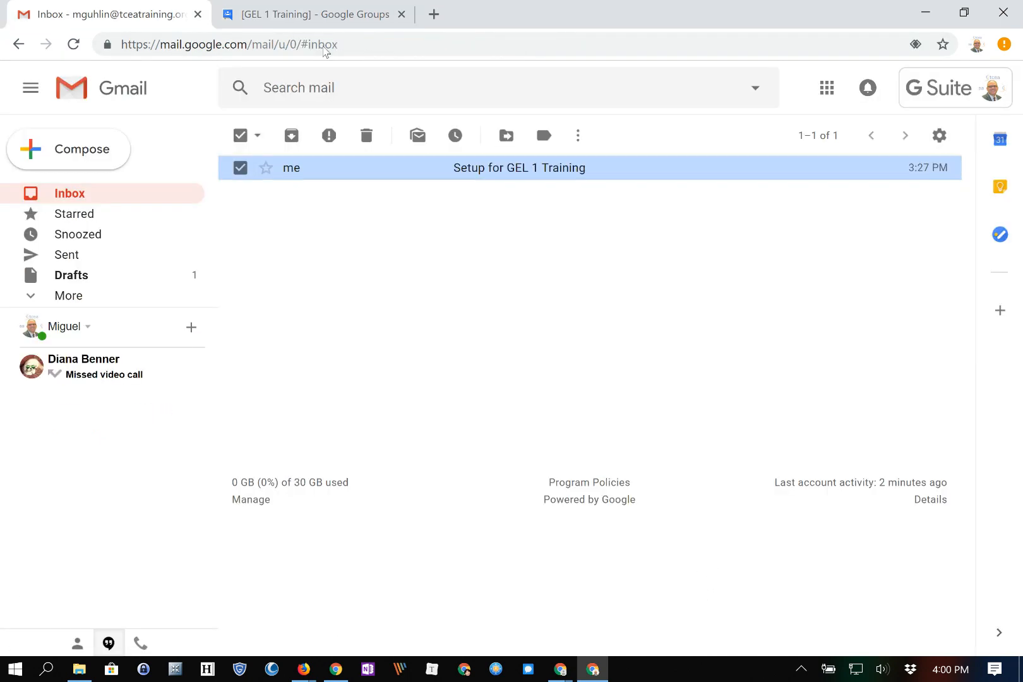
key("ctrl+2")
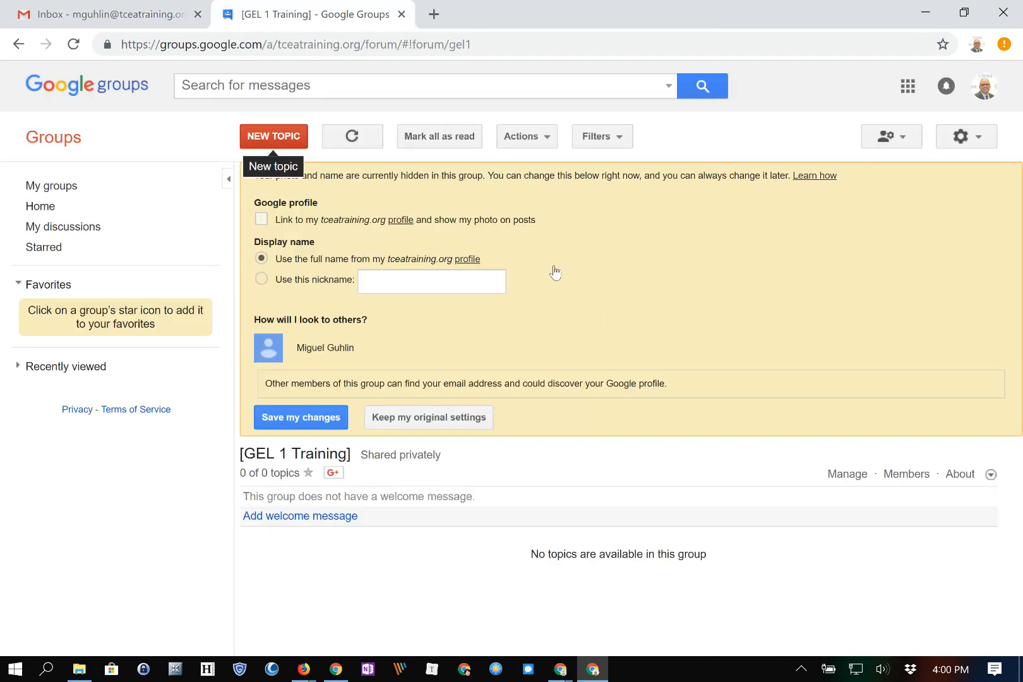
left_click(261, 219)
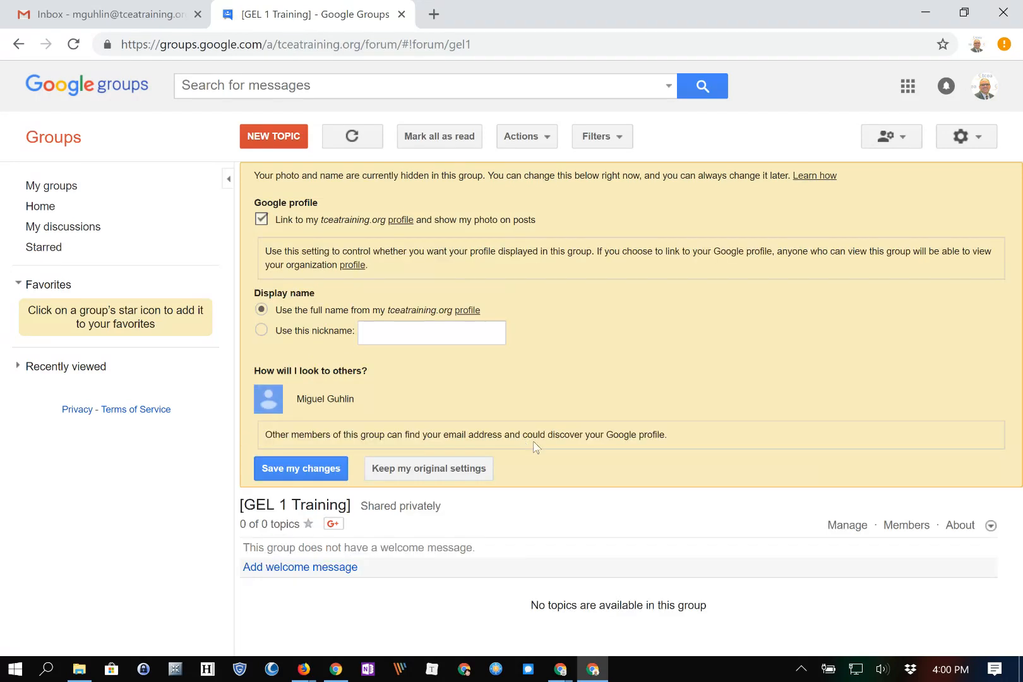
left_click(301, 468)
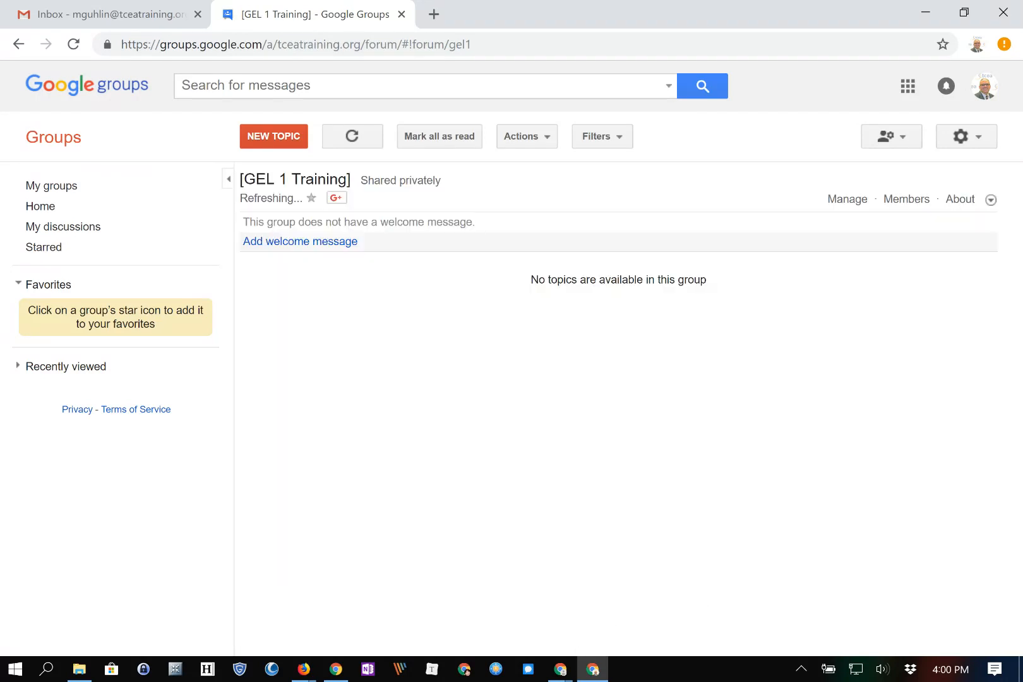
Step: Post a new discussion topic with the subject "Welcome" and the message "Welcome to the group! So glad to have you!"
left_click(274, 136)
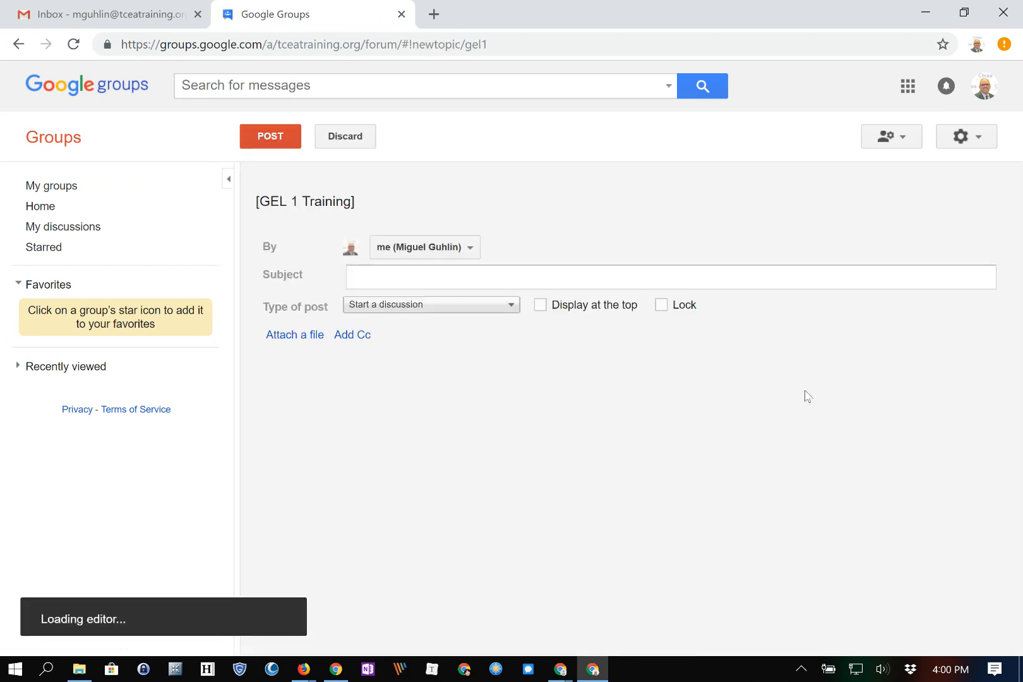
type("Welcome")
key("Tab")
type("Welcome to th")
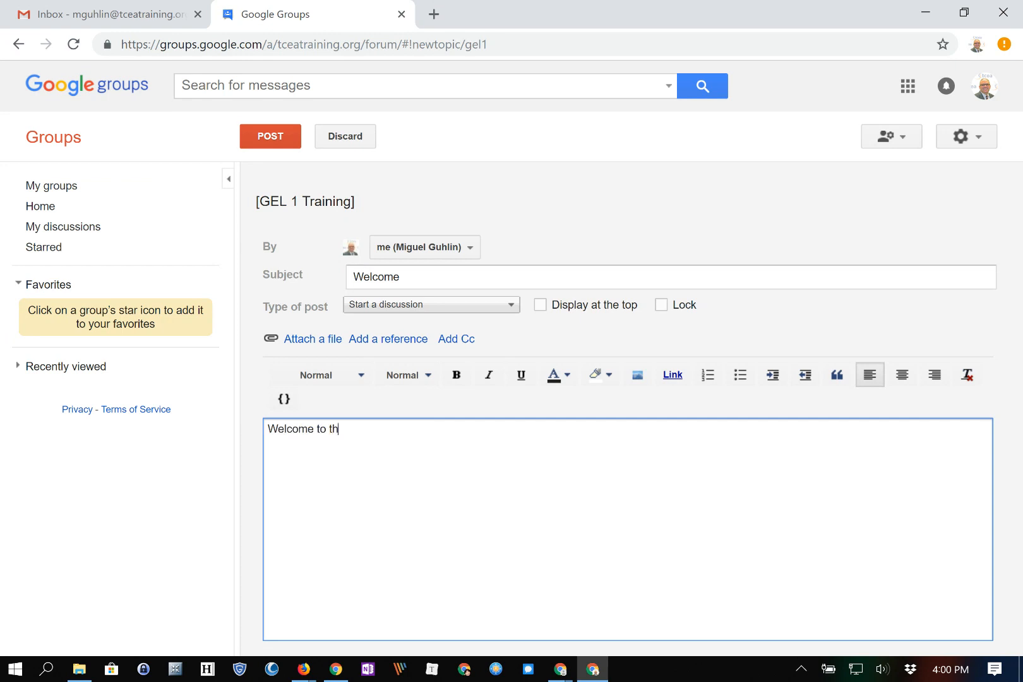
type("e group! So glad to have you!")
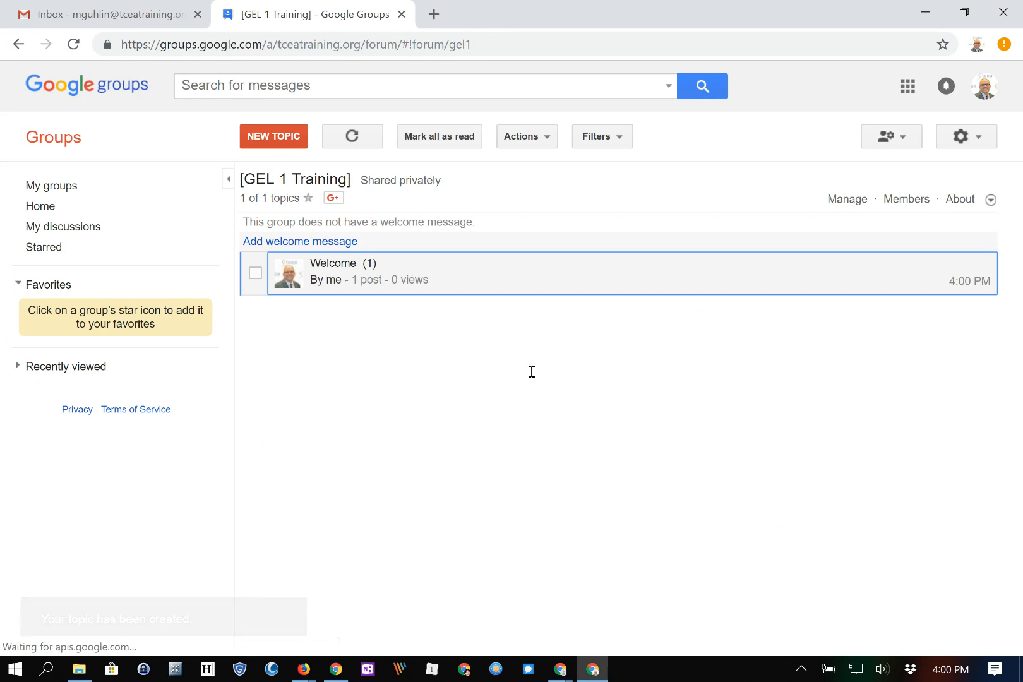
left_click(696, 535)
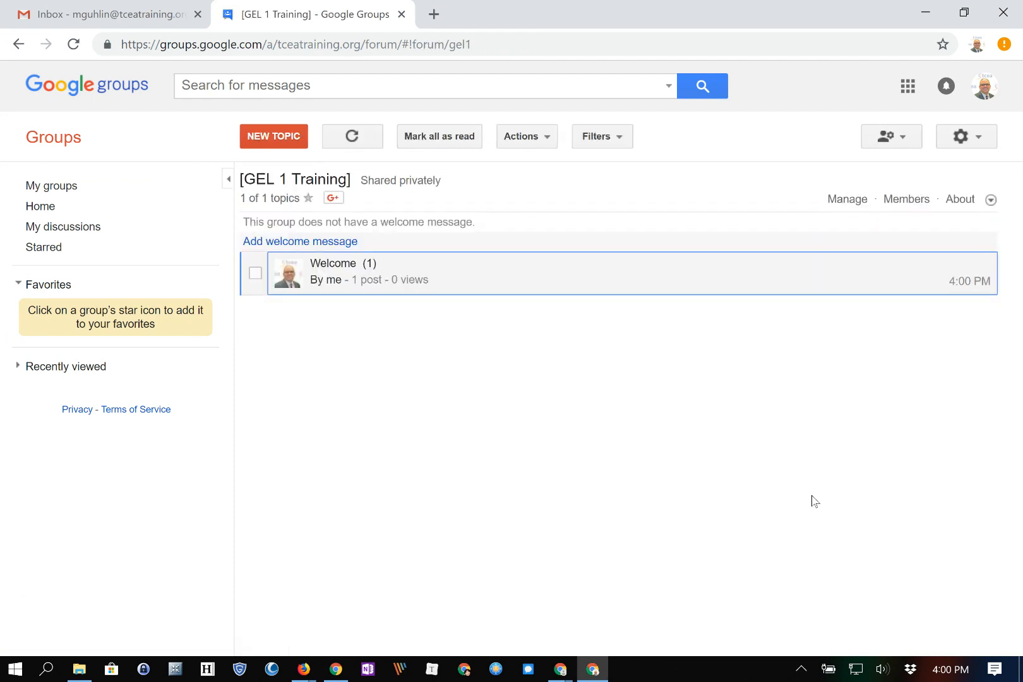
Step: Switch to Gmail, compare the inbox with the sent mail, and open the sent Welcome message
left_click(160, 15)
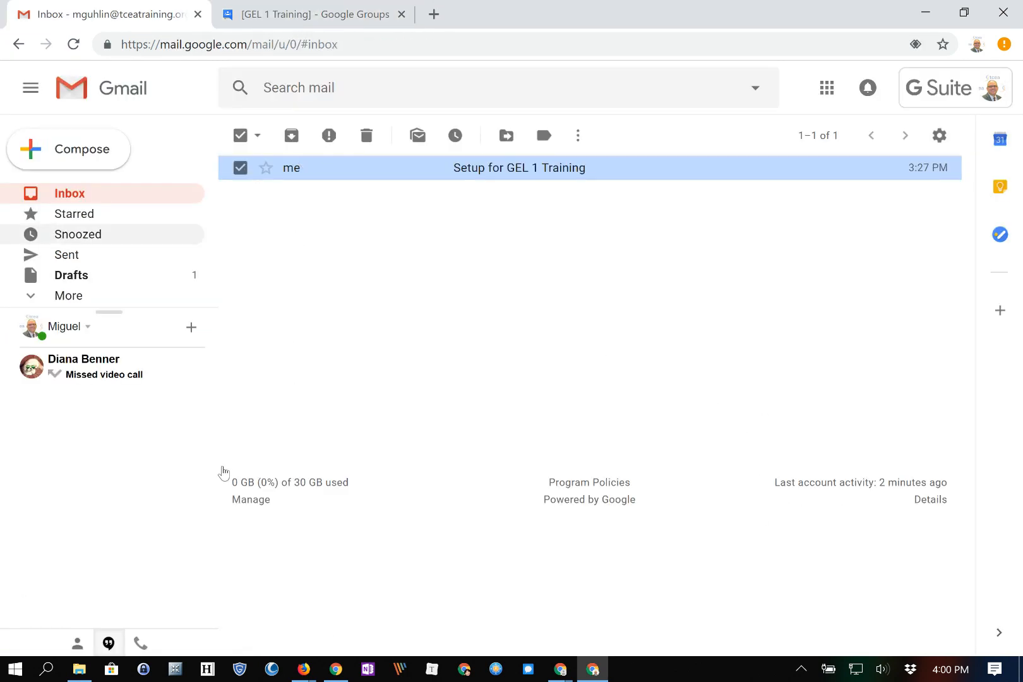
key("g")
key("t")
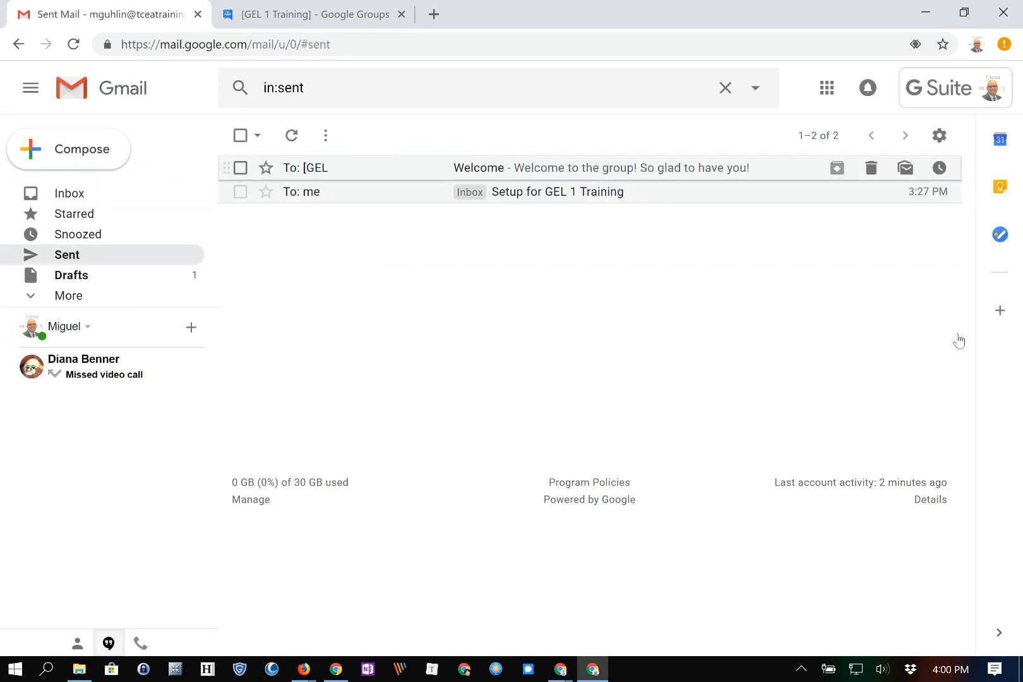
key("g")
key("i")
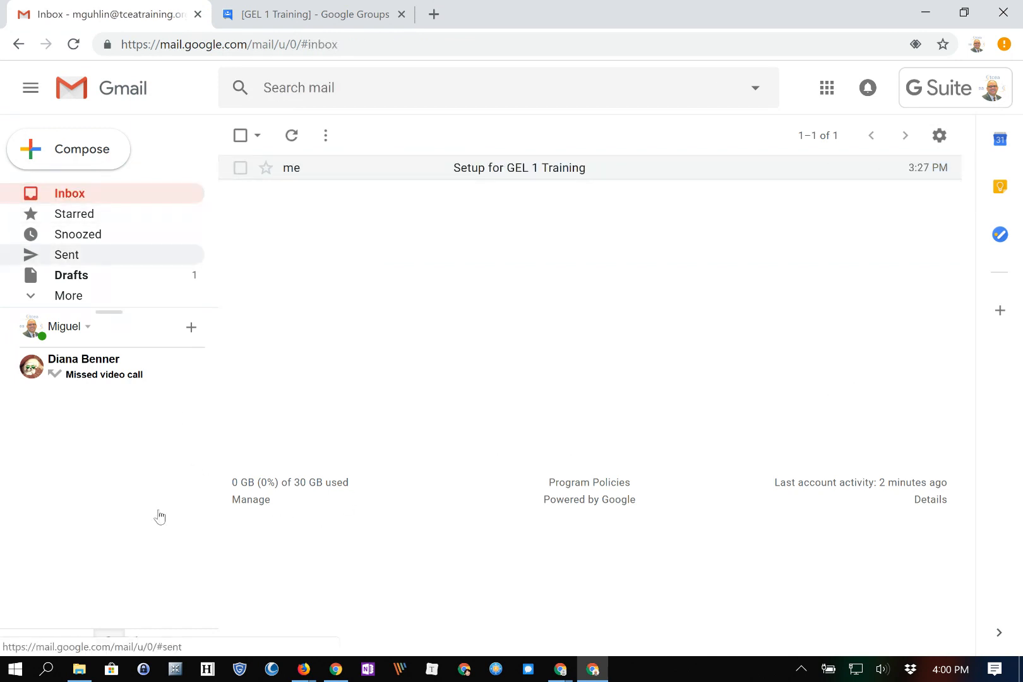
key("g")
key("t")
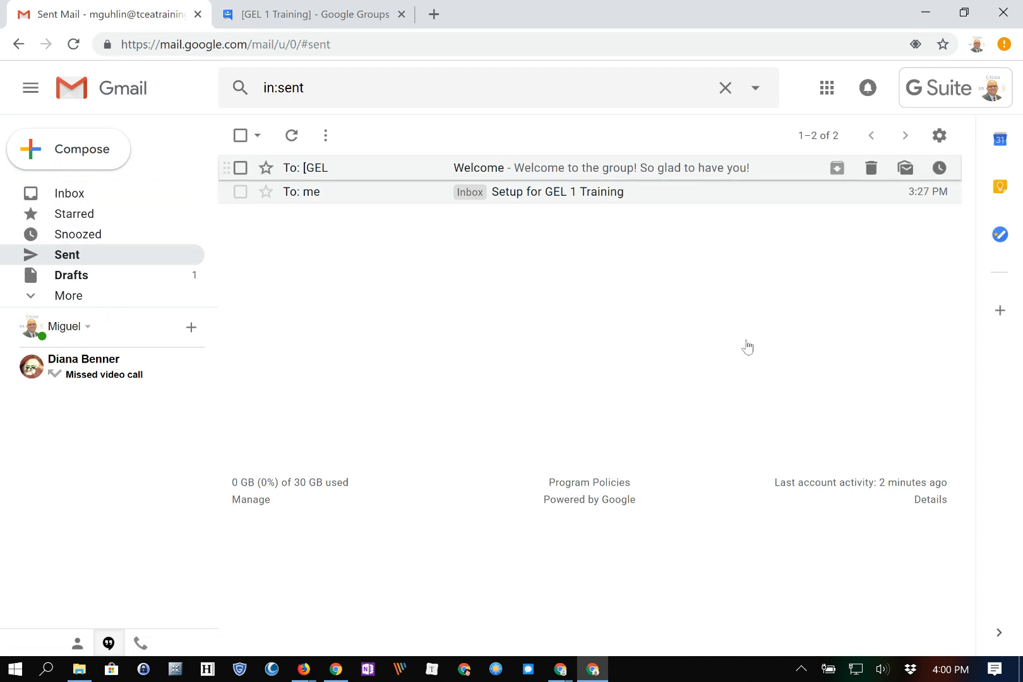
key("o")
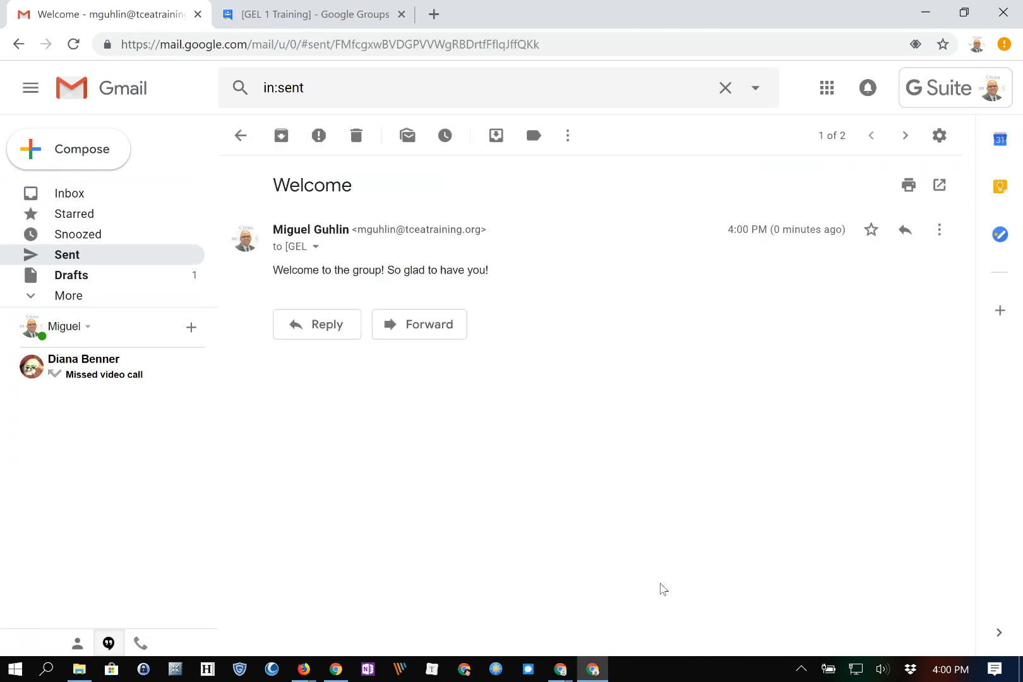
Step: Examine the Welcome message's details, checking its recipient and subject lines
left_click(316, 247)
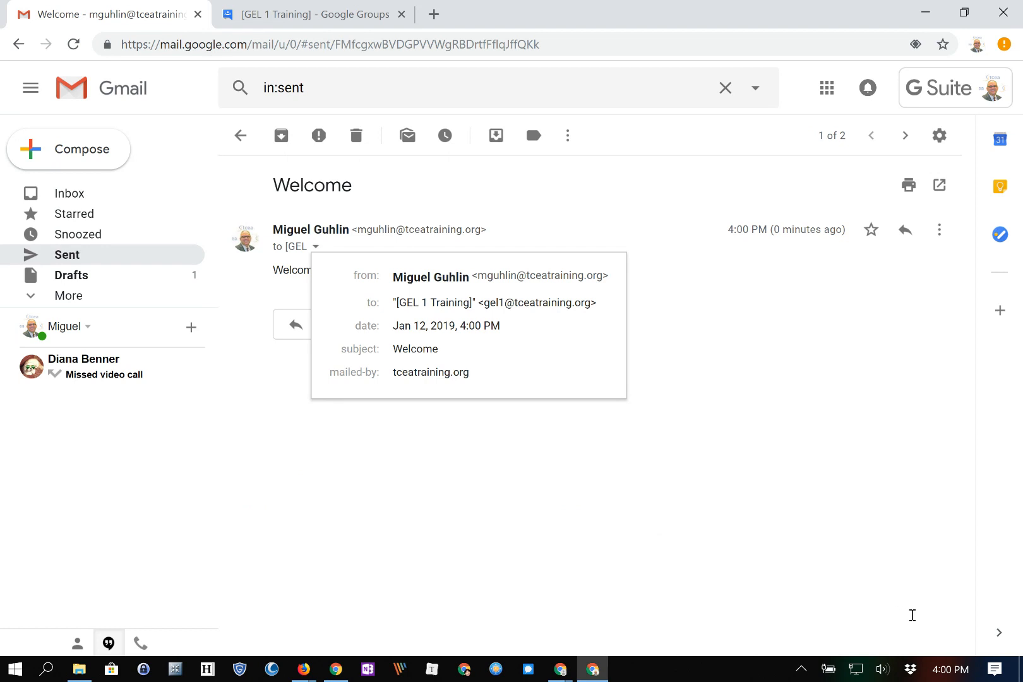
left_click_drag(392, 302, 596, 303)
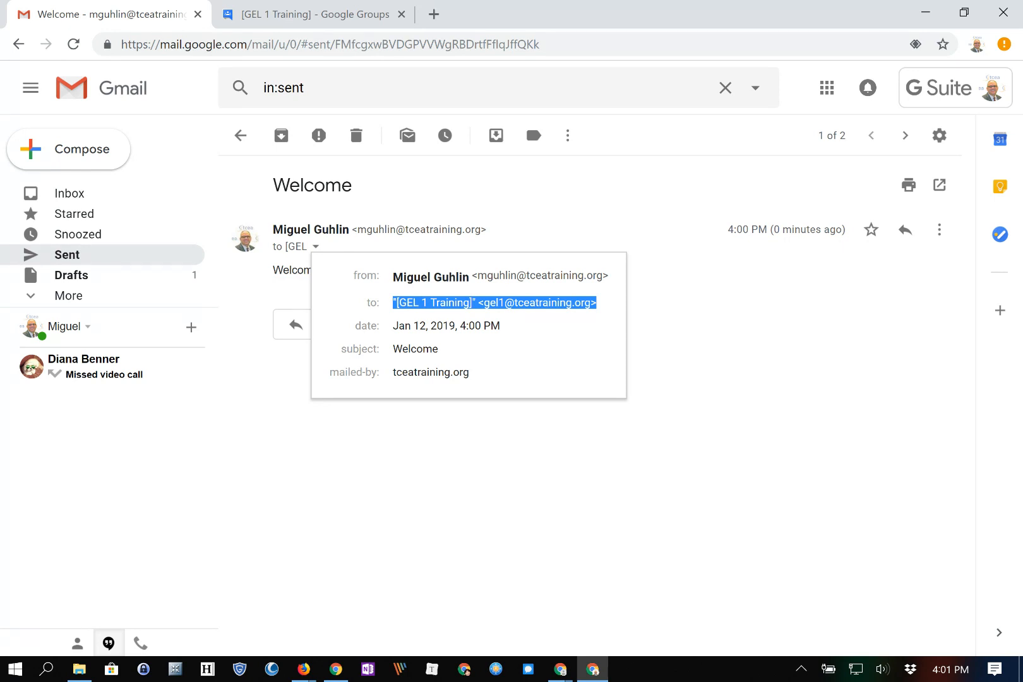
left_click_drag(393, 349, 432, 349)
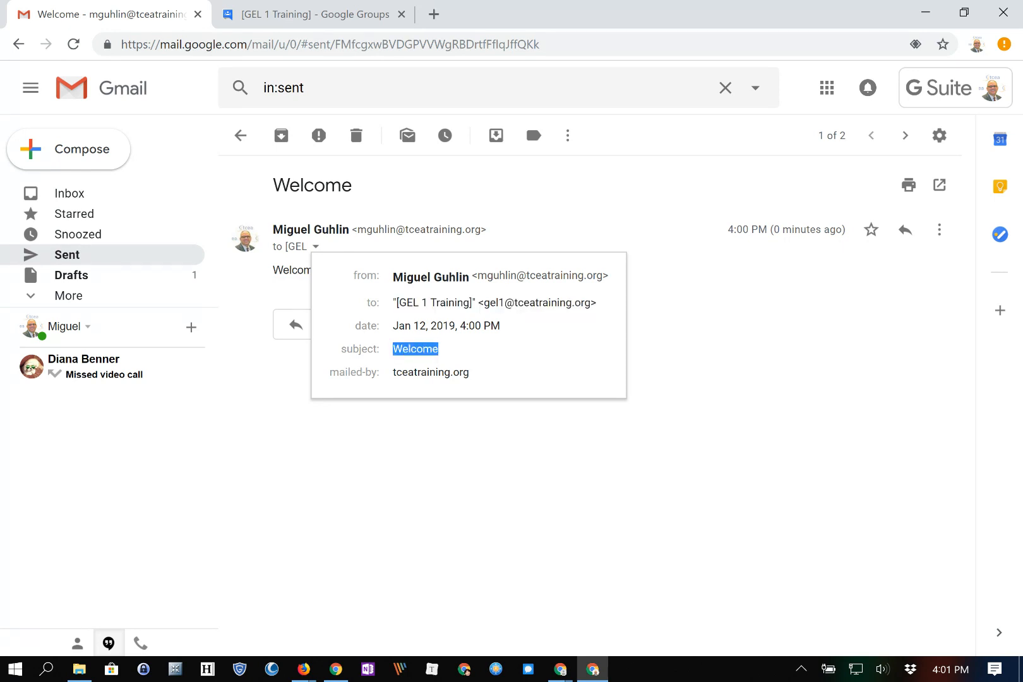
key("Escape")
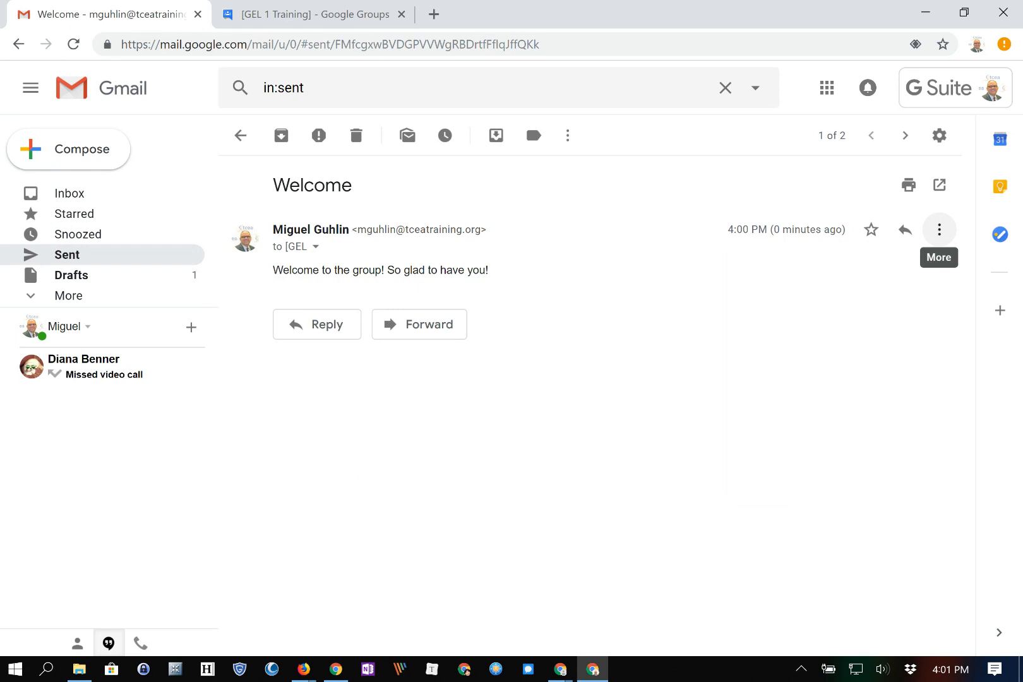
left_click(938, 229)
left_click(839, 312)
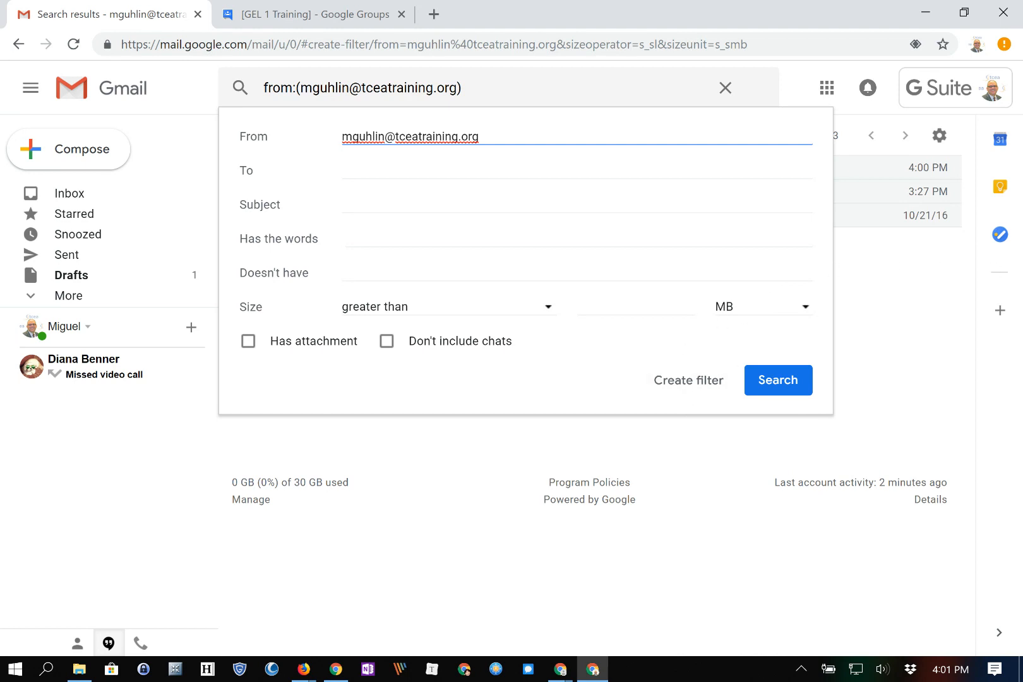
left_click(885, 328)
left_click(537, 168)
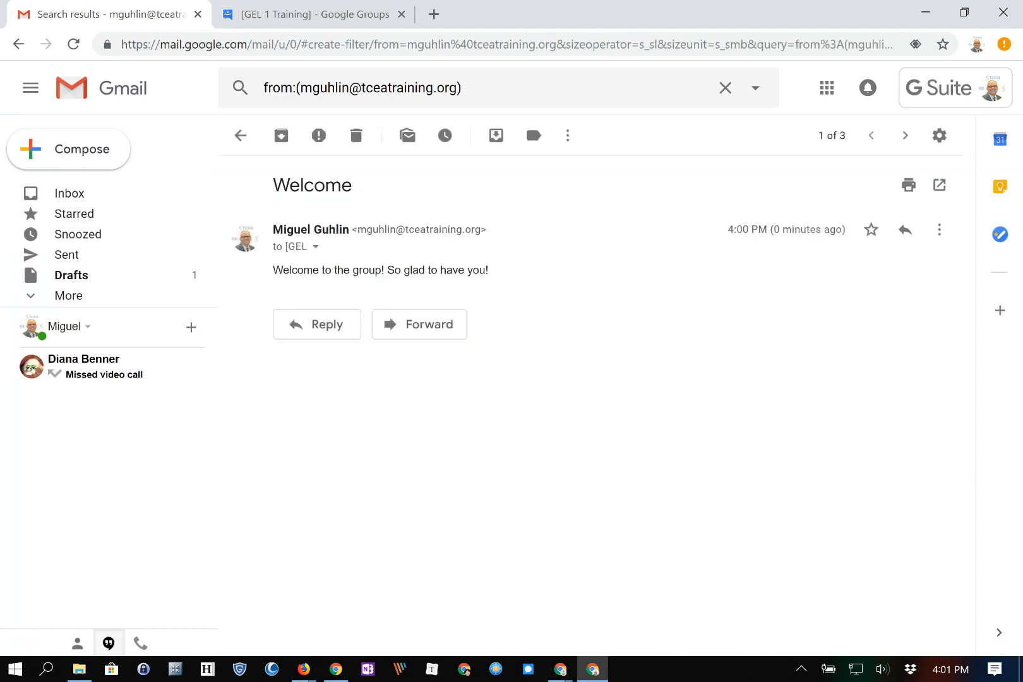
Step: Copy the group's email address from the recipient line in the Welcome message's details
left_click(316, 247)
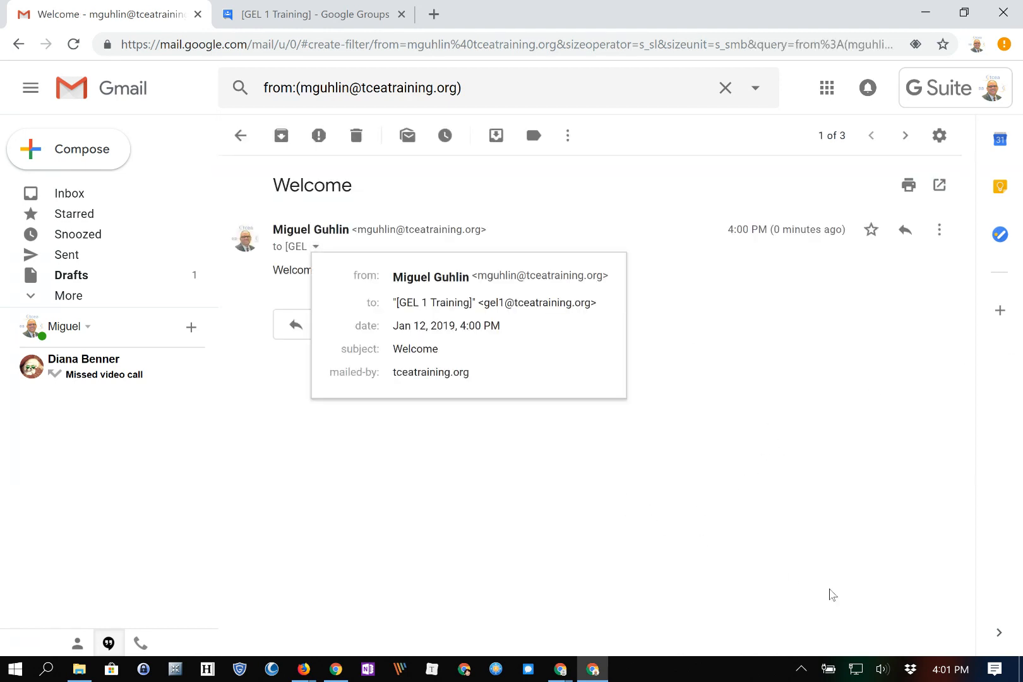
left_click_drag(479, 304, 591, 303)
key("ctrl+c")
double_click(485, 304)
left_click(484, 303)
right_click(590, 304)
key("Escape")
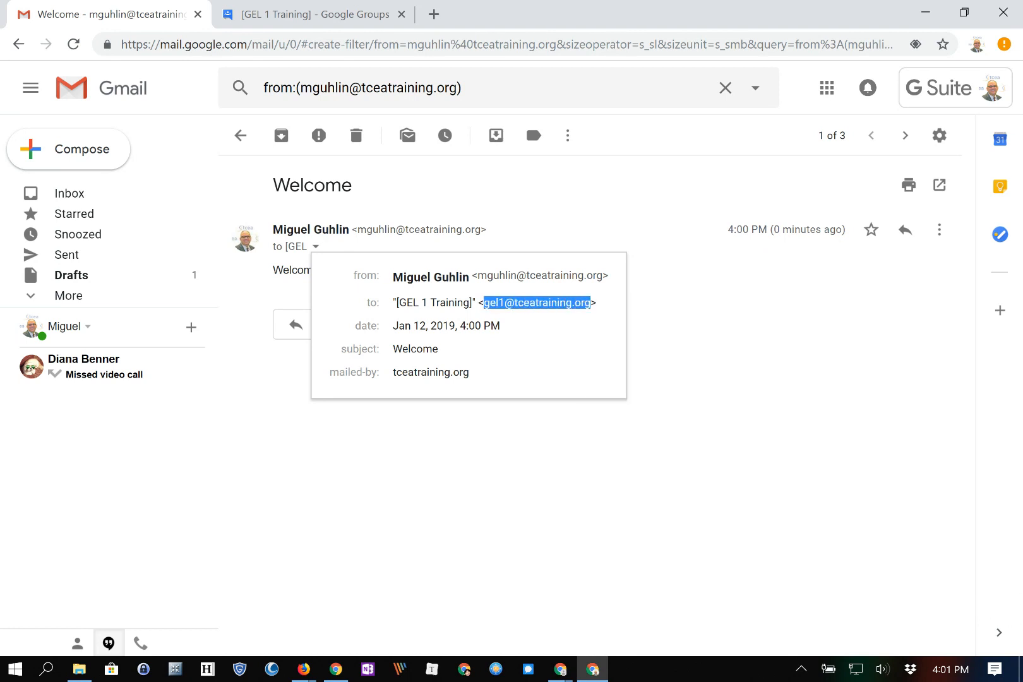
left_click(939, 229)
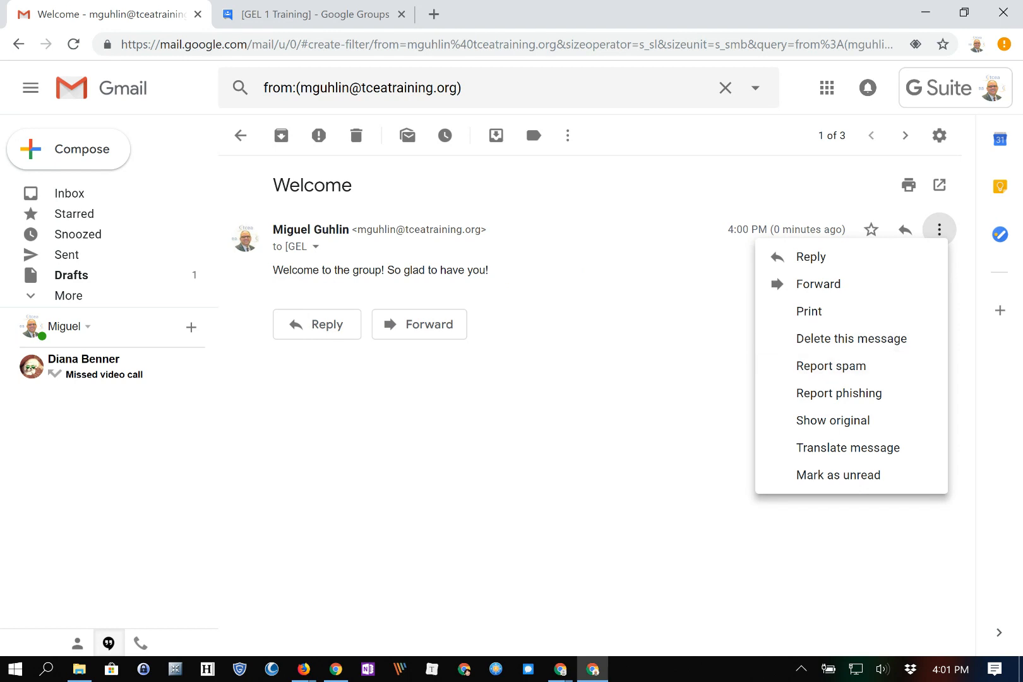
left_click(637, 215)
left_click(568, 135)
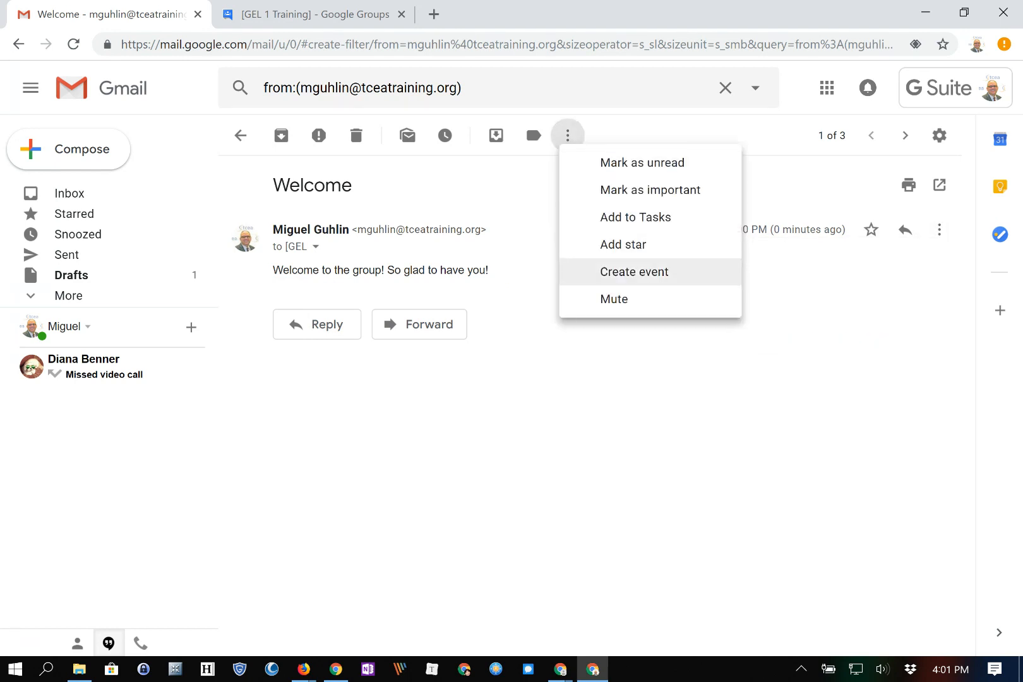
left_click(920, 537)
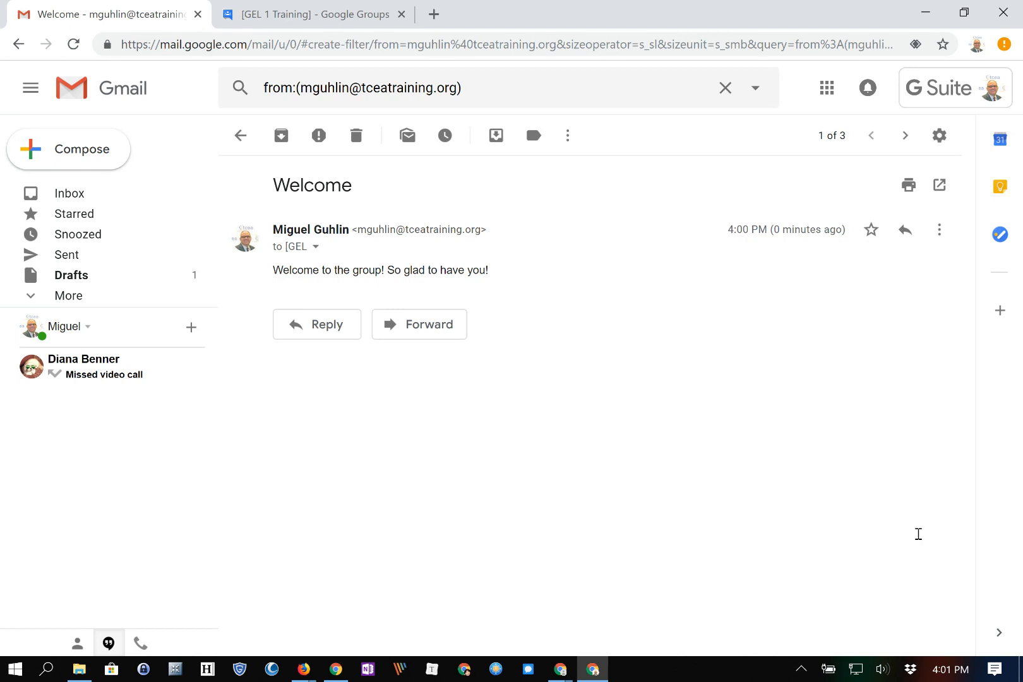
left_click(938, 229)
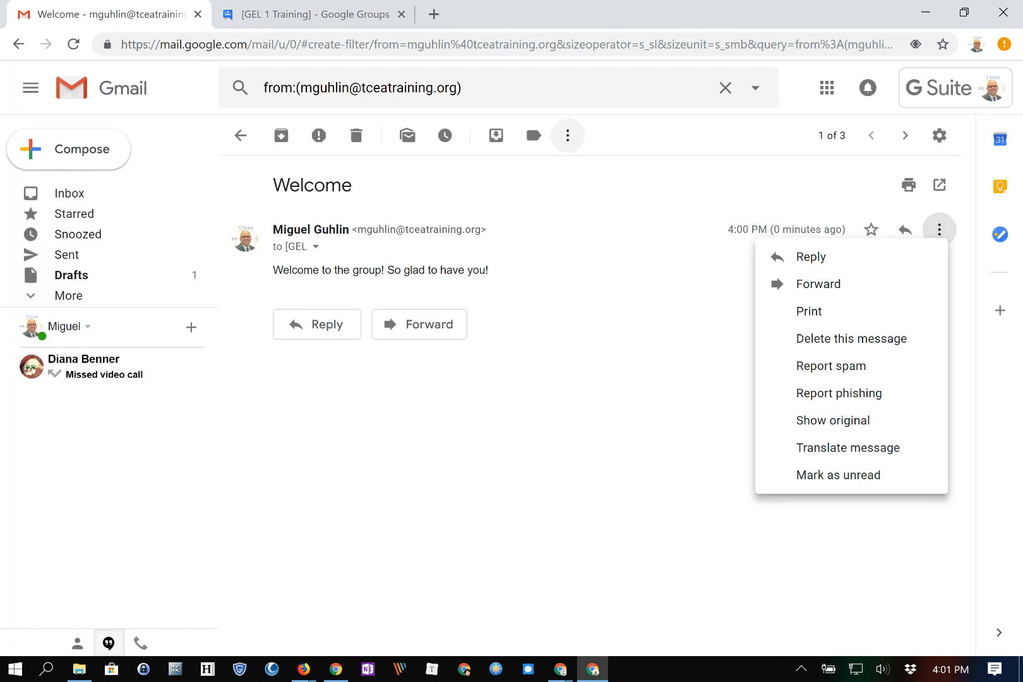
left_click(567, 135)
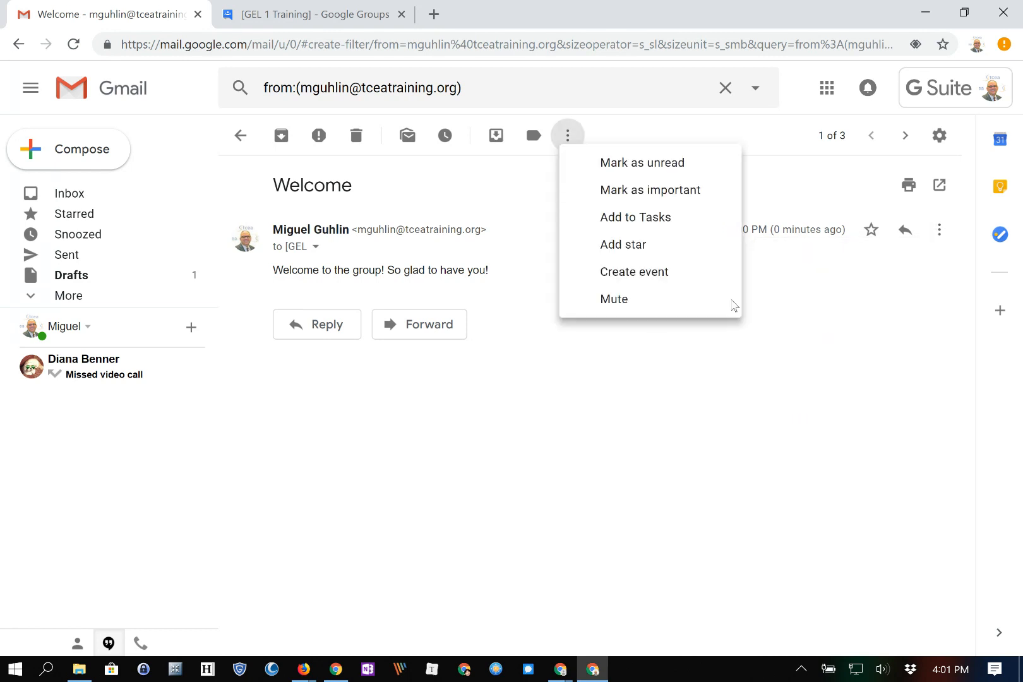
Step: Return to the inbox and open the mail settings for filters and blocked addresses
left_click(70, 193)
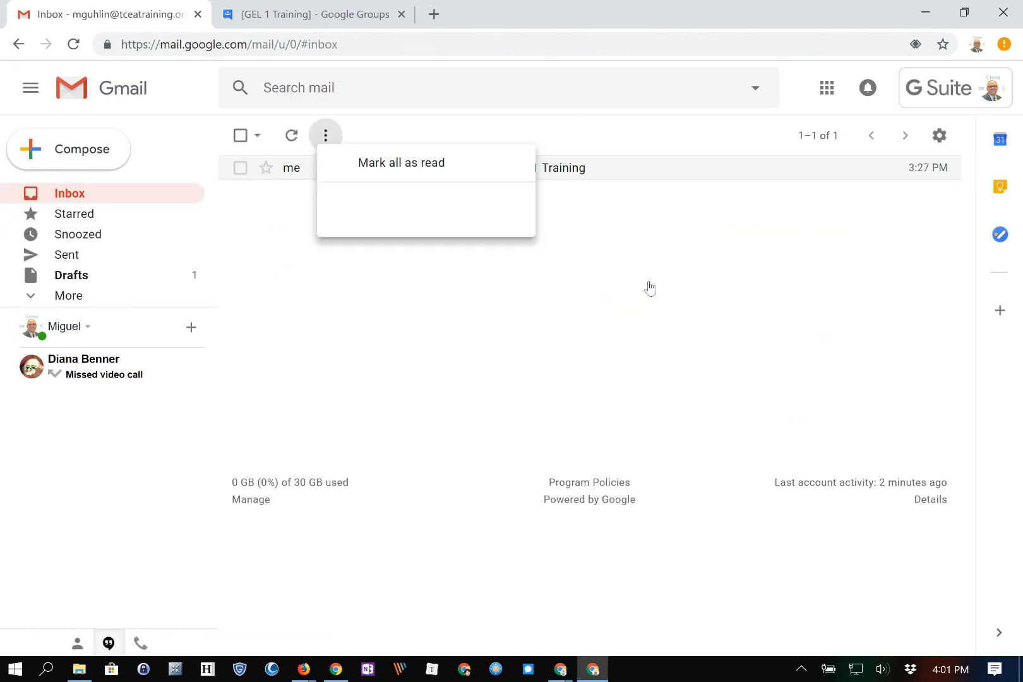
left_click(538, 379)
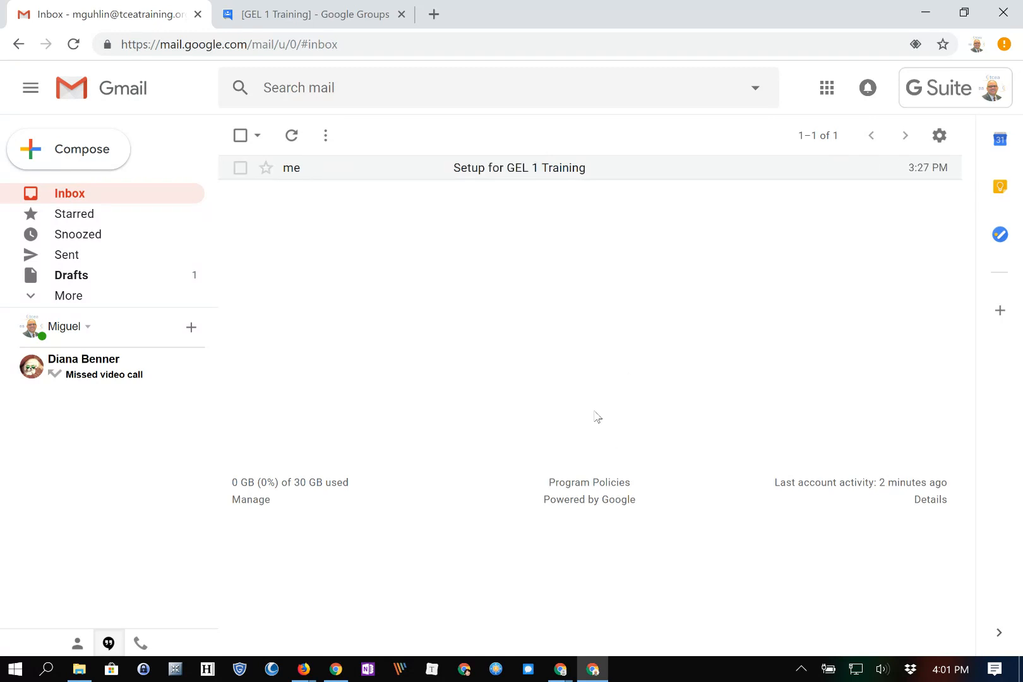
left_click(939, 135)
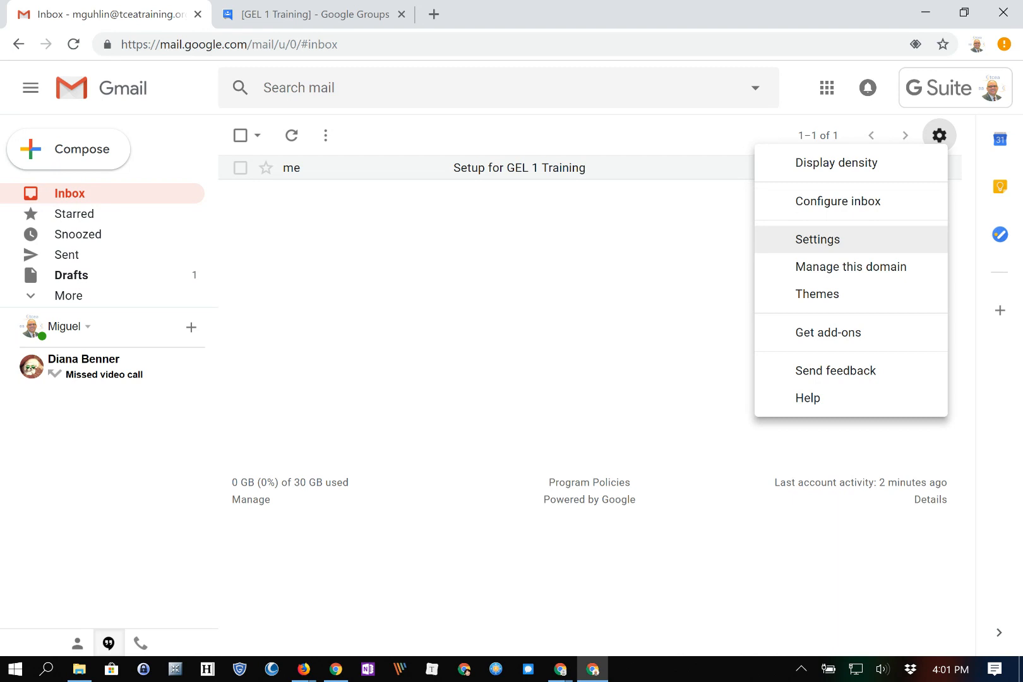
left_click(817, 239)
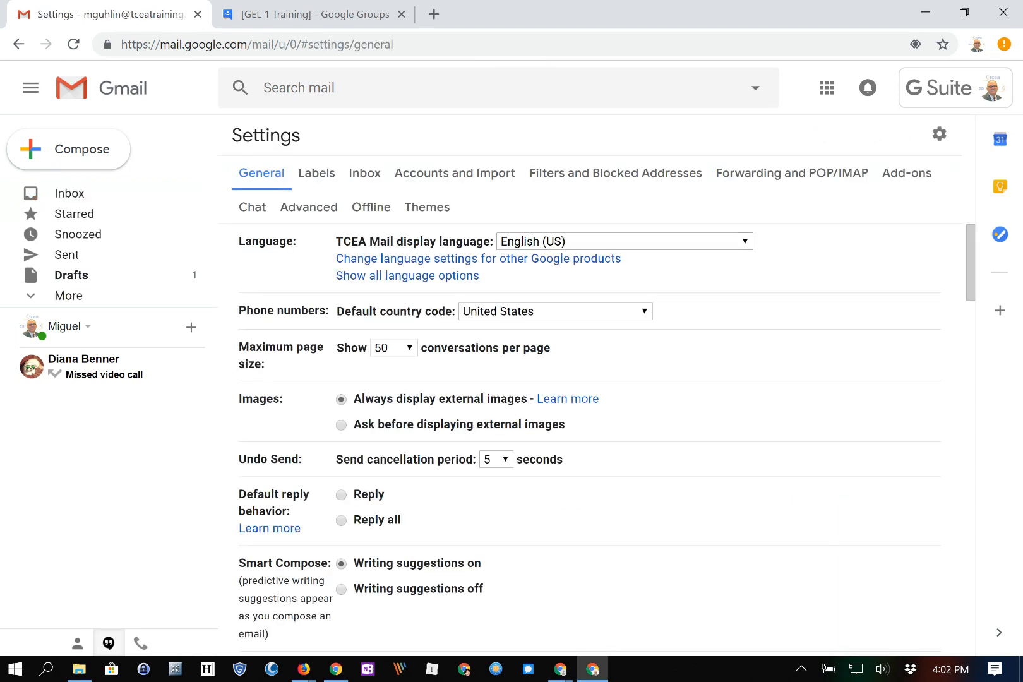
left_click(615, 173)
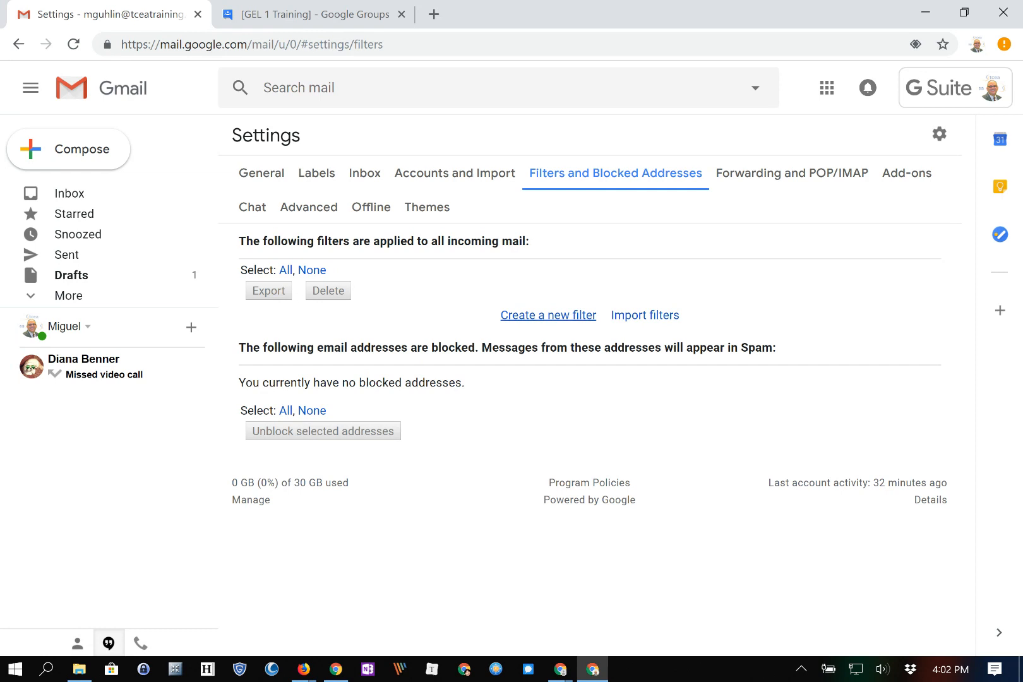
Step: Start a new filter for messages sent to the copied group address and continue to its actions
left_click(548, 314)
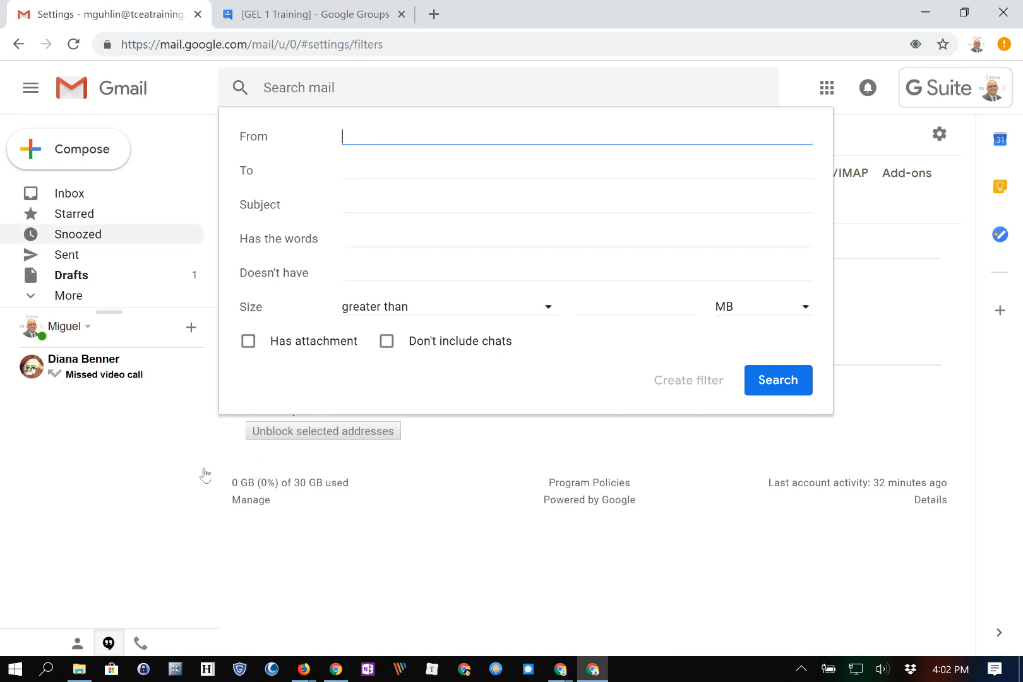
key("Tab")
key("ctrl+v")
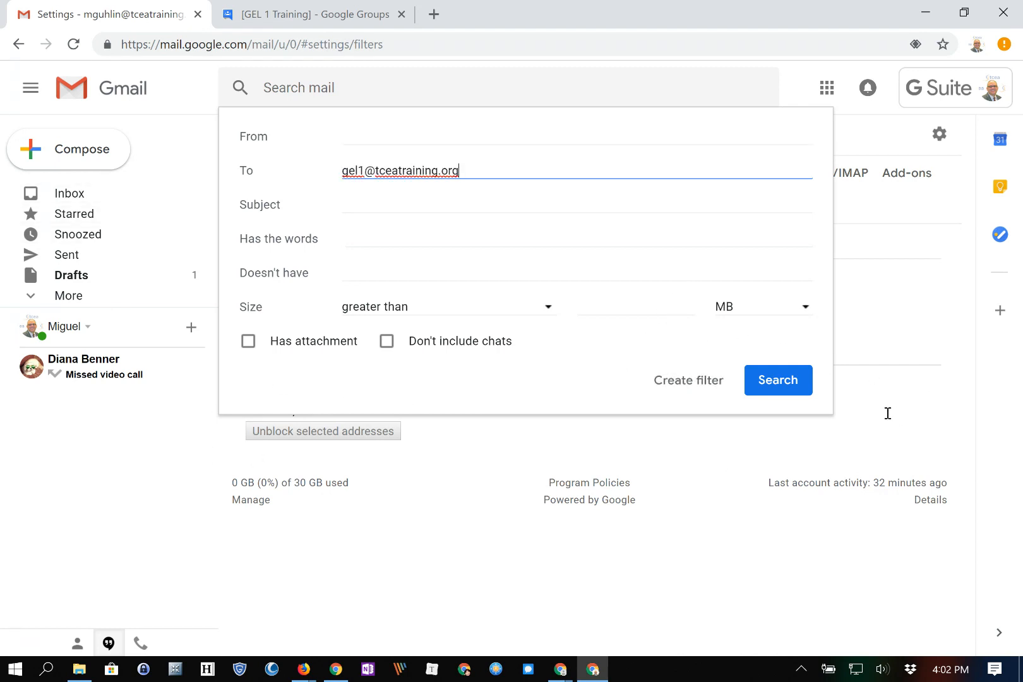
key("Return")
left_click(688, 379)
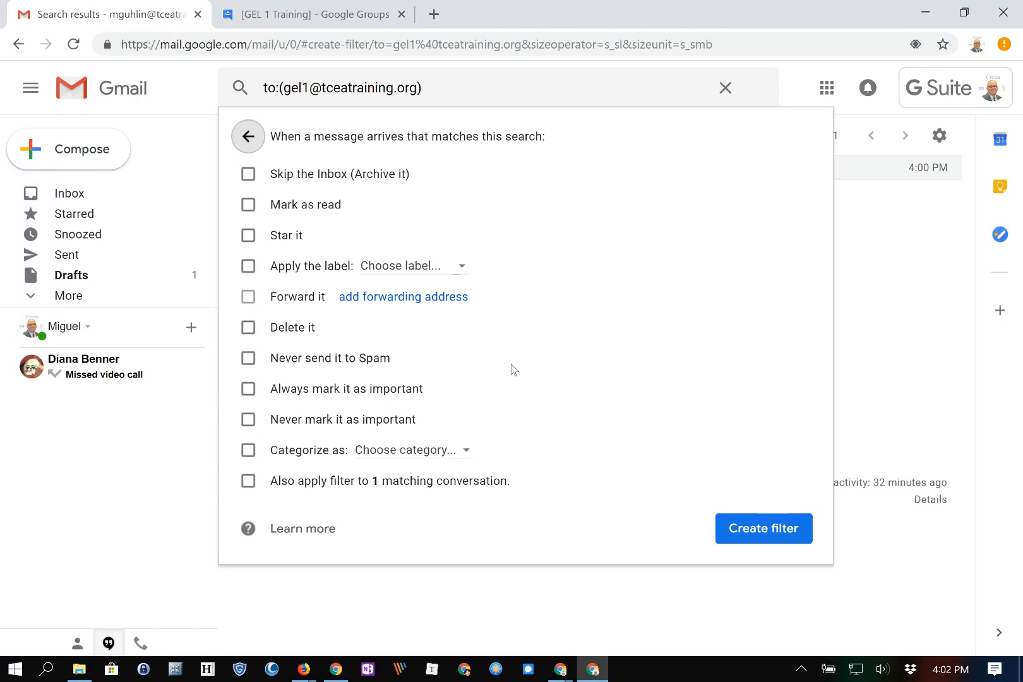
Step: Set the filter to skip the inbox and apply a new label named "Gel Training"
key("Tab")
key("space")
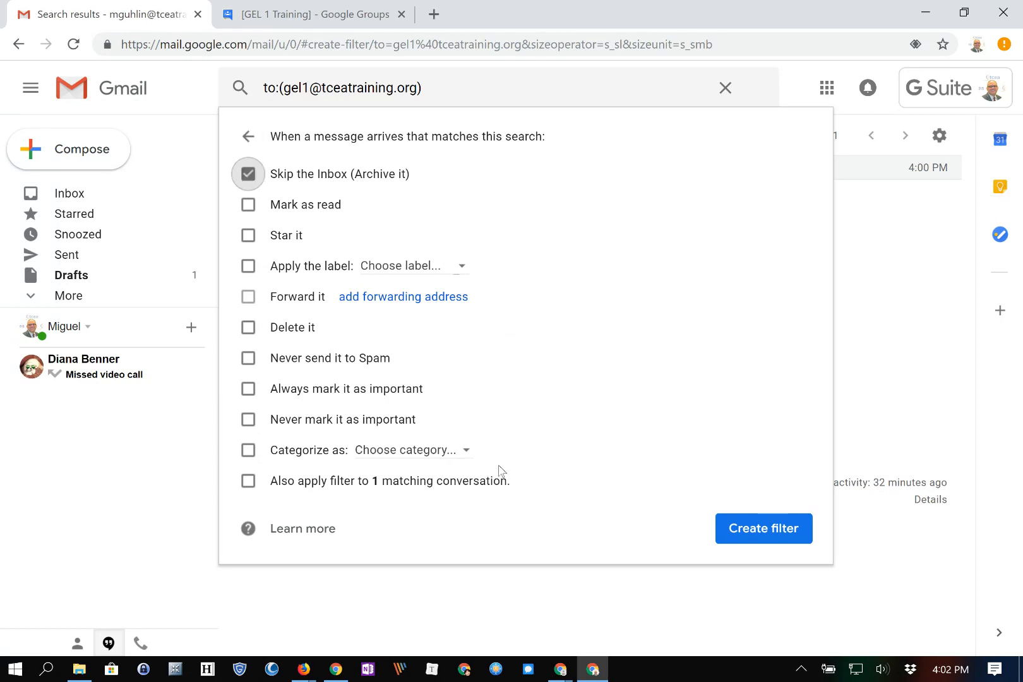
key("Tab")
key("Tab")
key("Tab")
key("space")
key("Down")
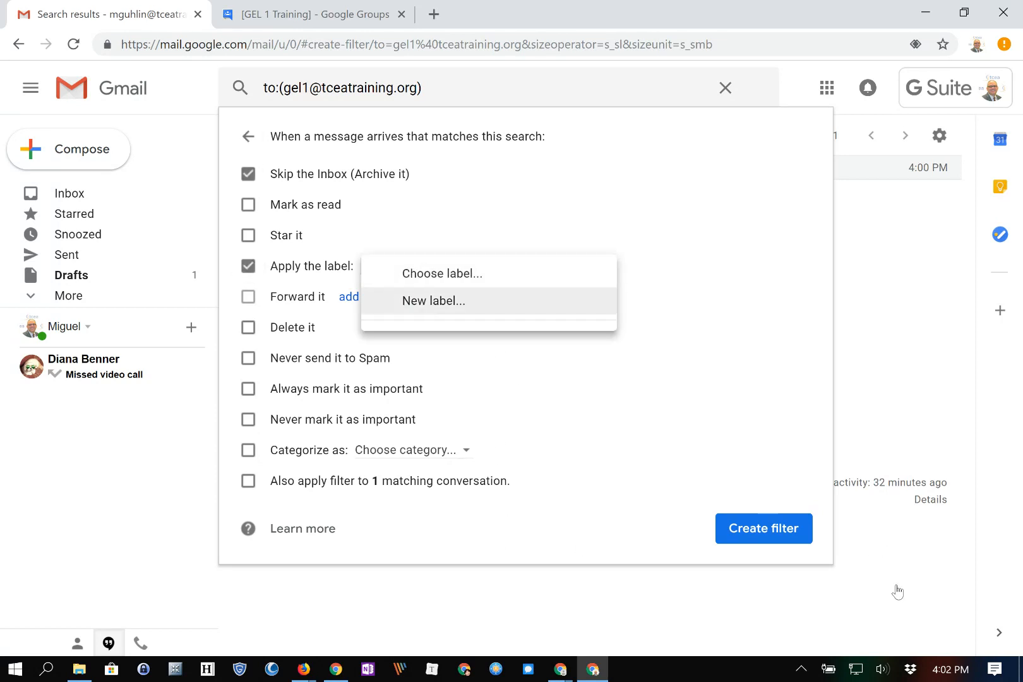
key("Return")
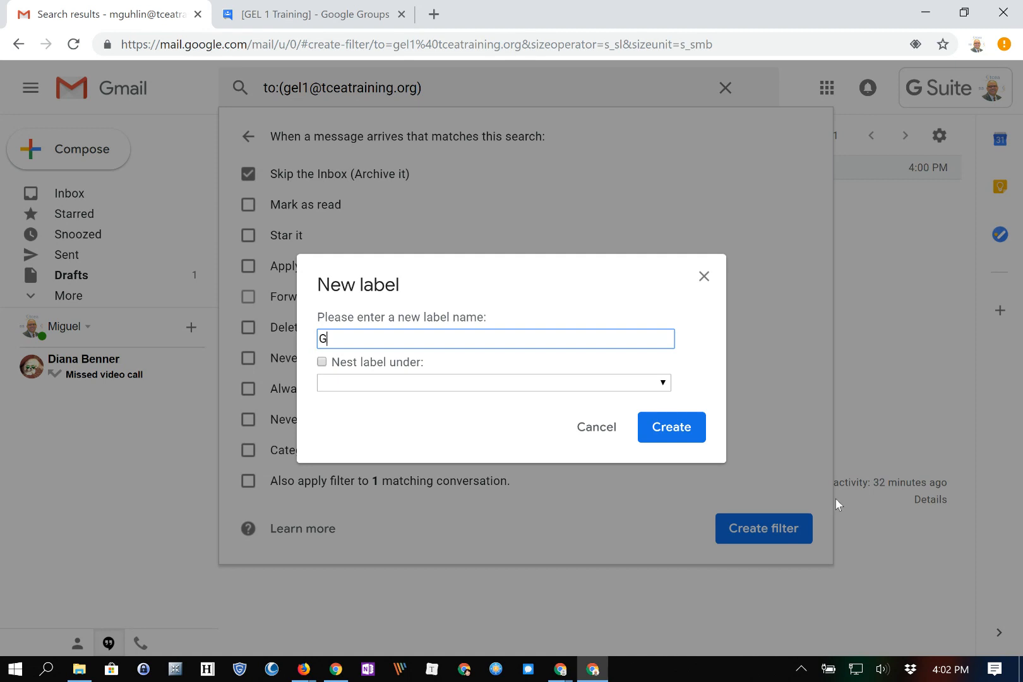
type("Gel Training")
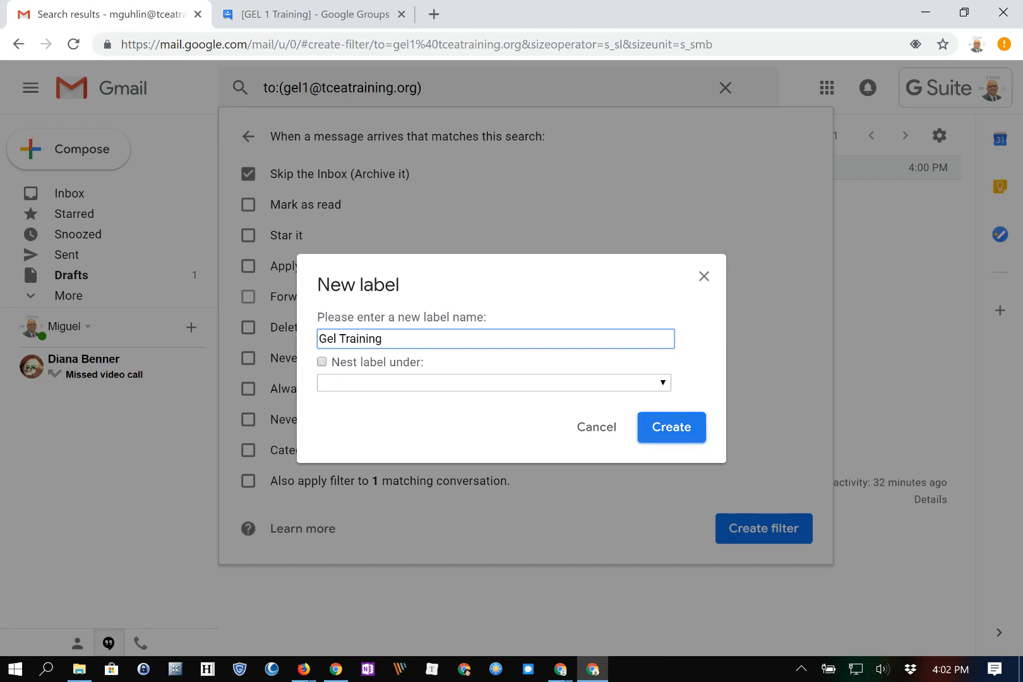
left_click(672, 428)
Step: Include the existing matching conversation in the filter and create the filter
left_click(249, 481)
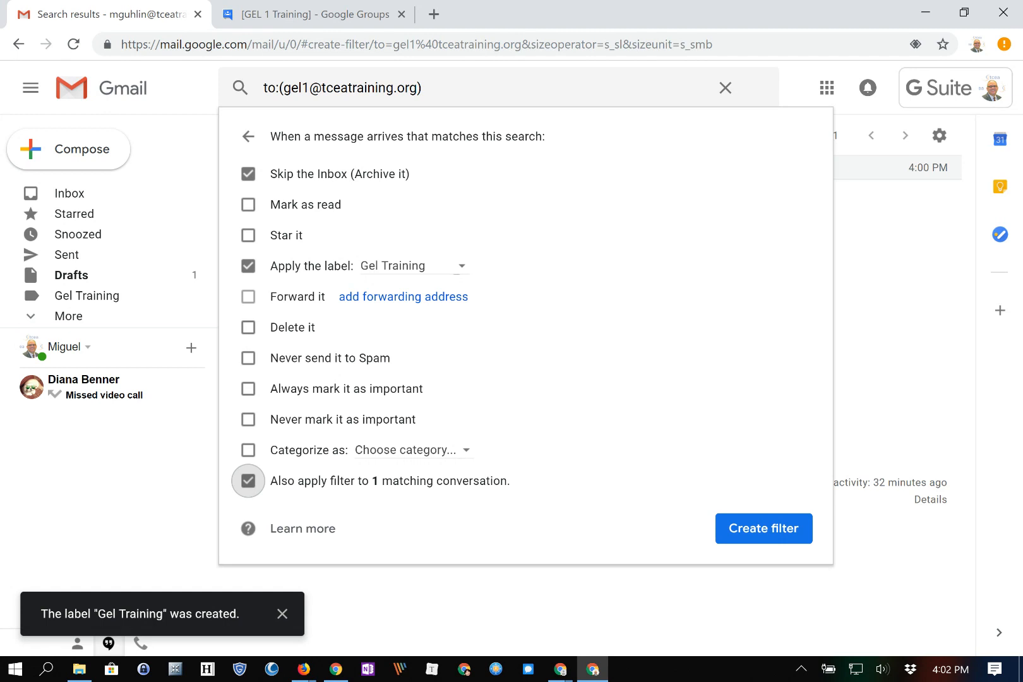
left_click(763, 529)
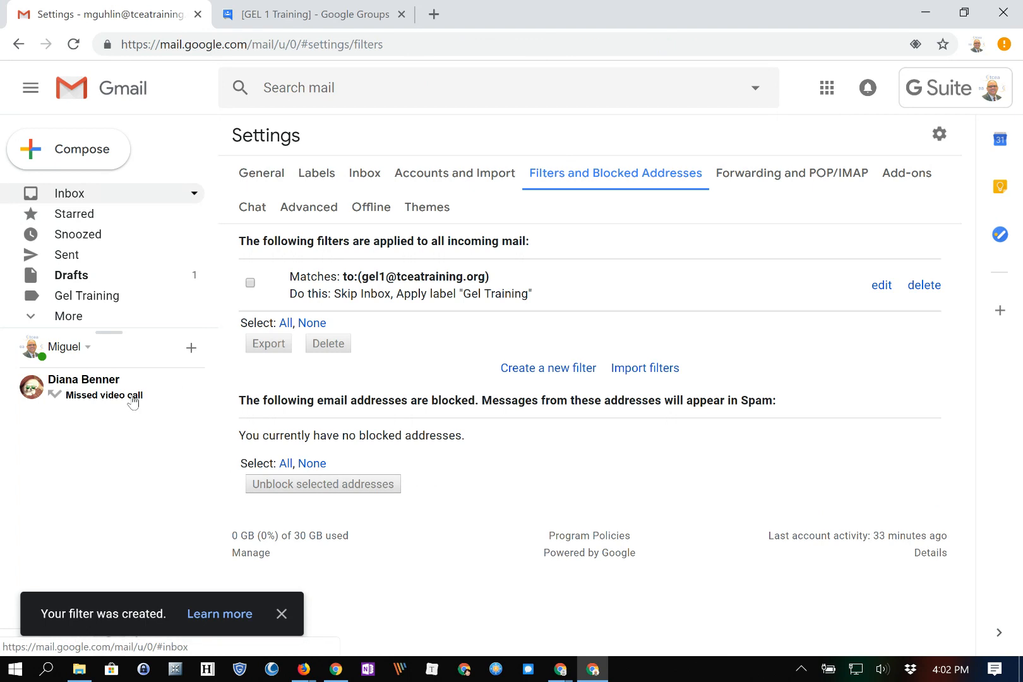
Step: Compare the messages in the inbox with those under the Gel Training label
left_click(66, 197)
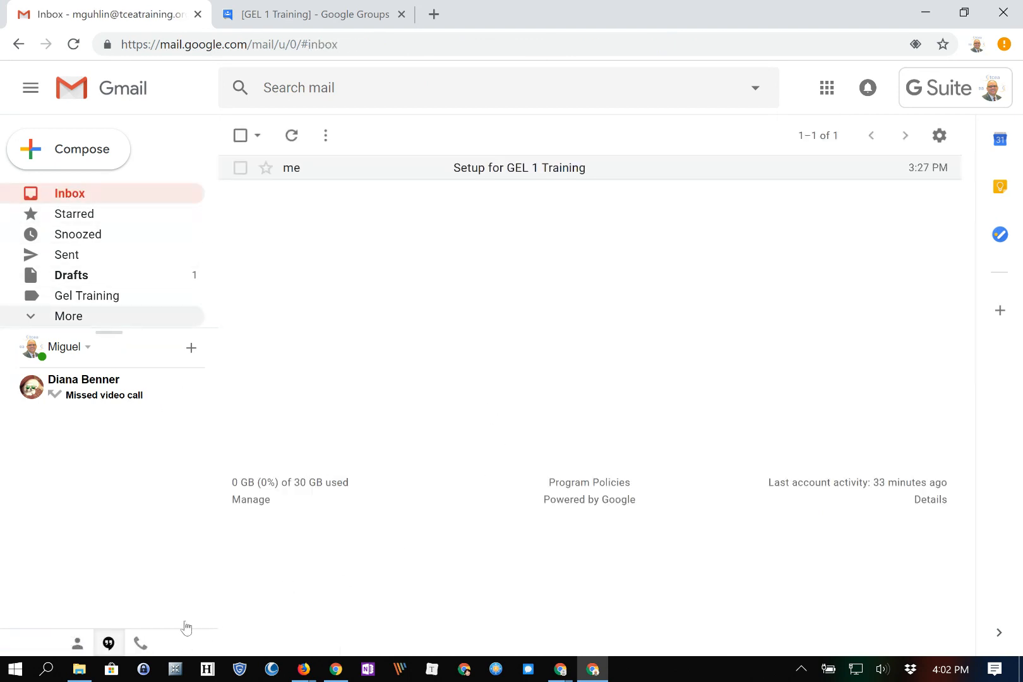
left_click(74, 298)
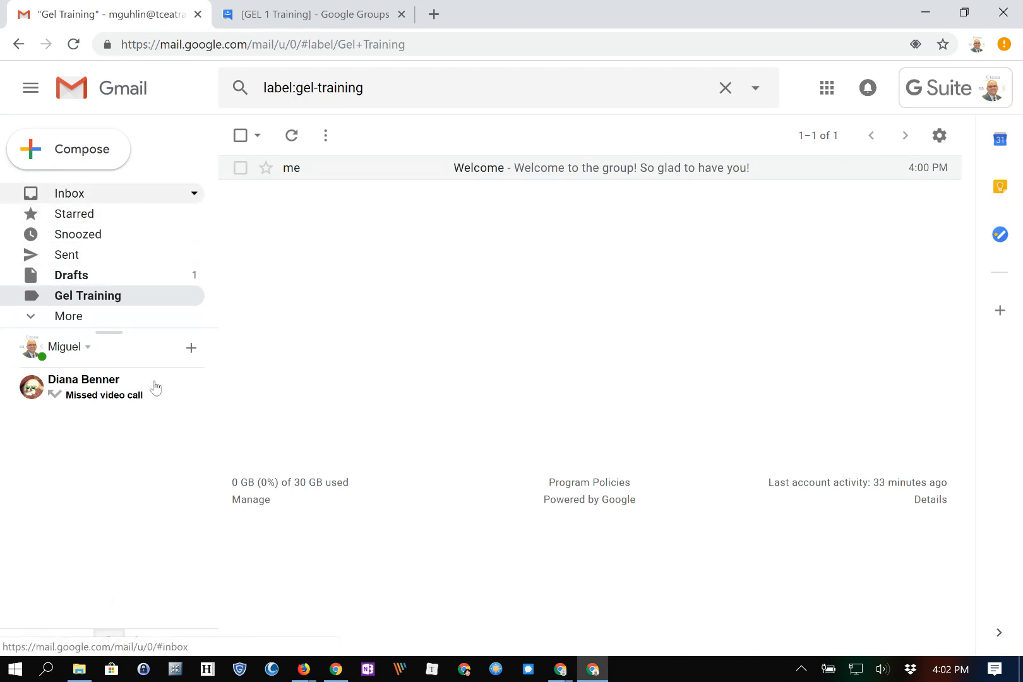
left_click(78, 192)
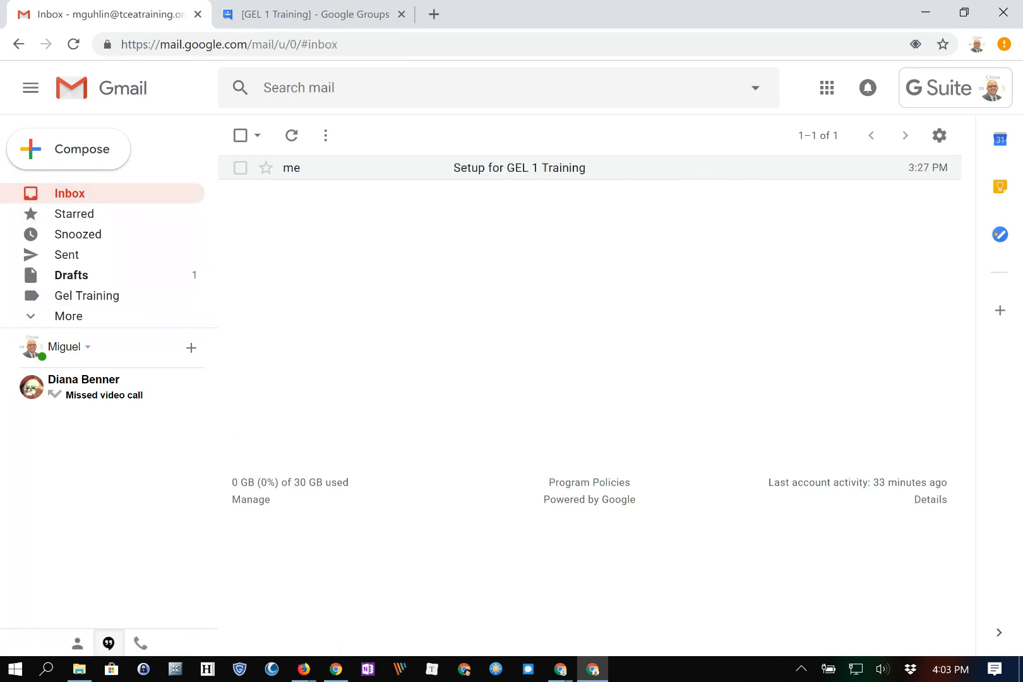
left_click(87, 296)
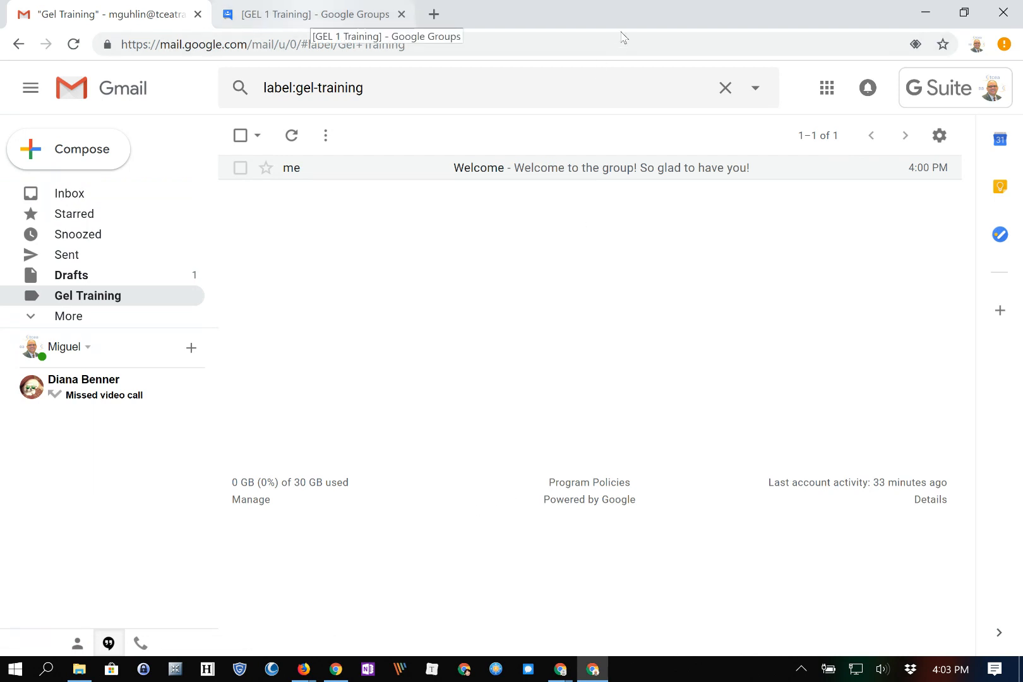
Step: Switch to Google Groups and open its home page
key("ctrl+Tab")
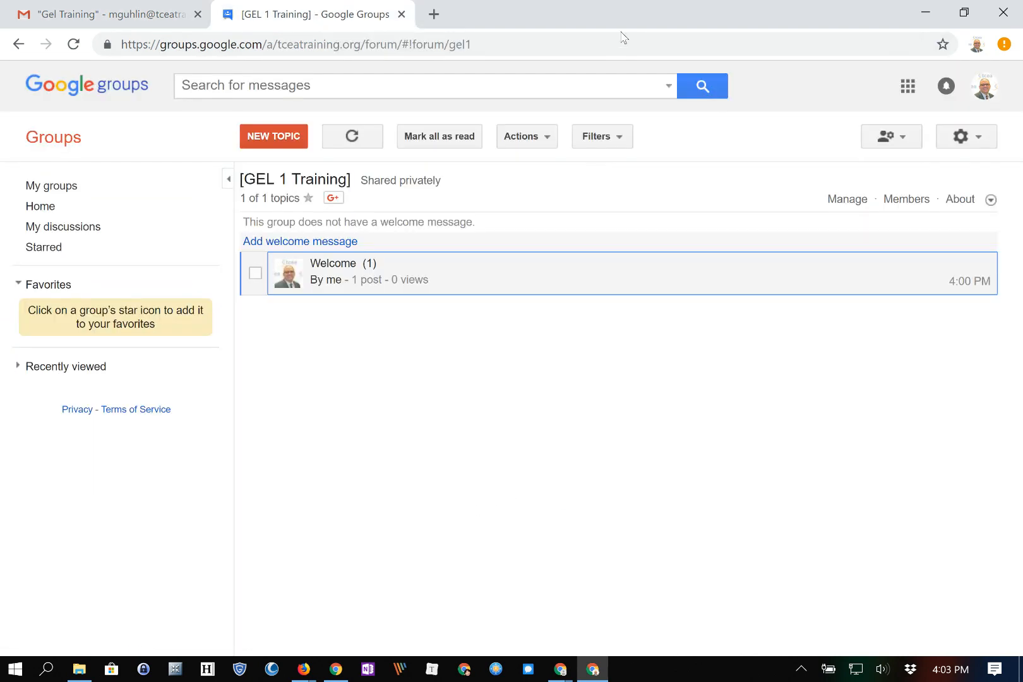
left_click(40, 206)
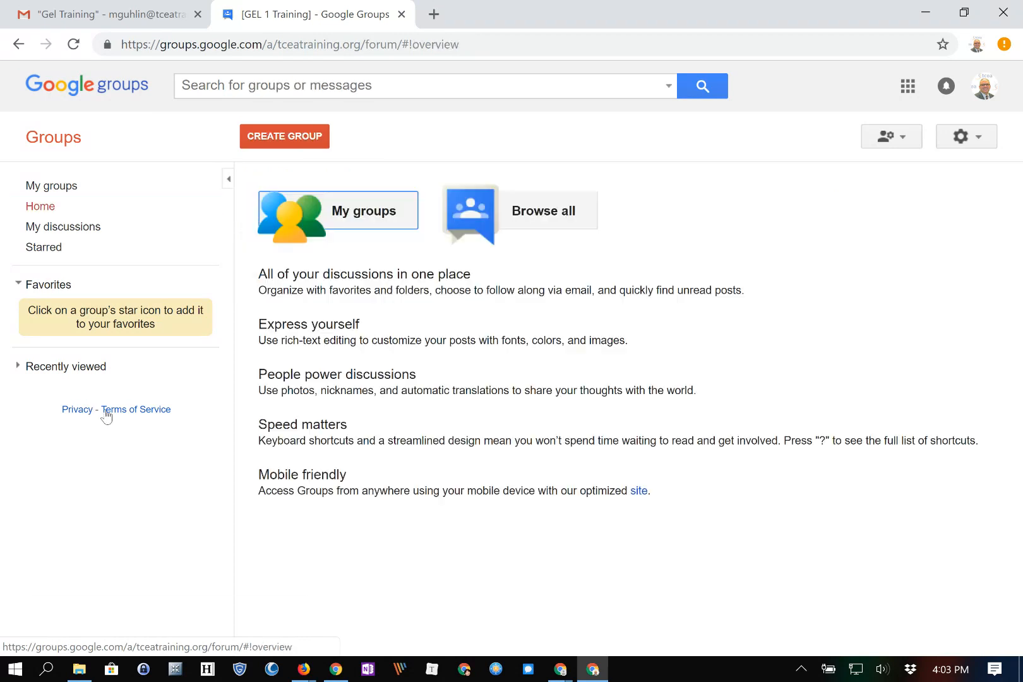